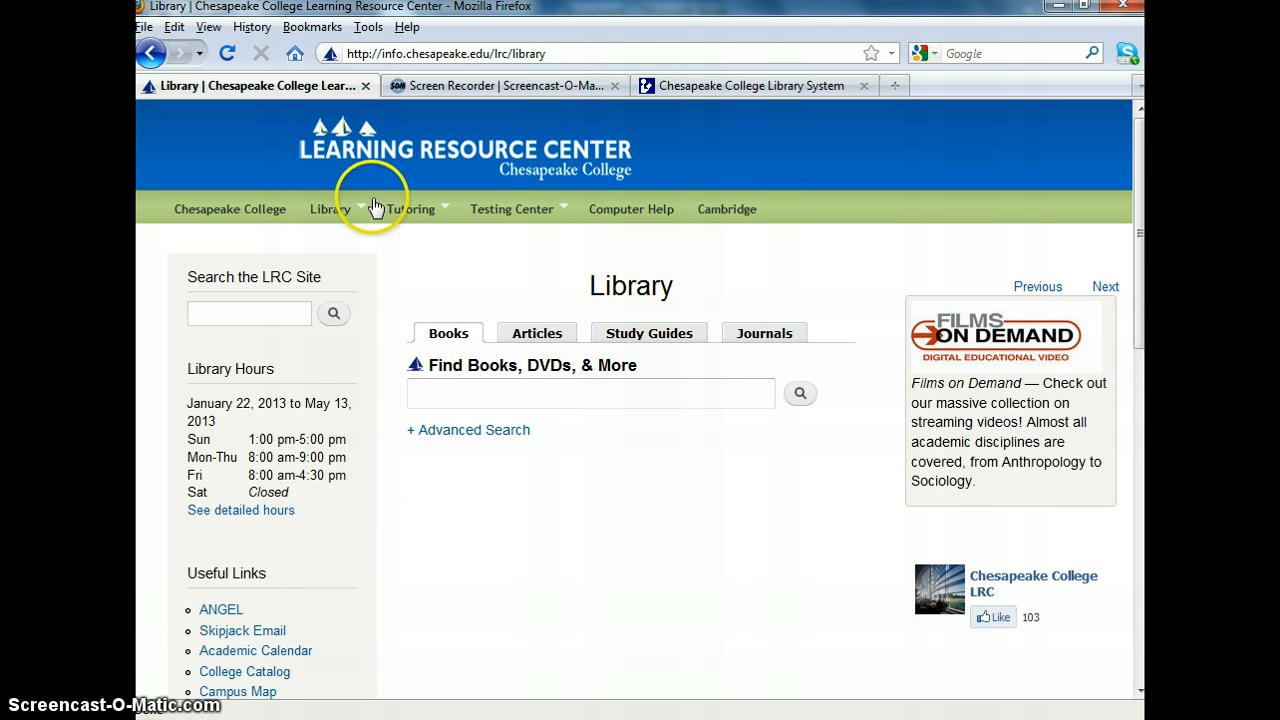
- Open NoodleBib from the library site and check the subscription login details in the open Word document
mouse_move(362, 209)
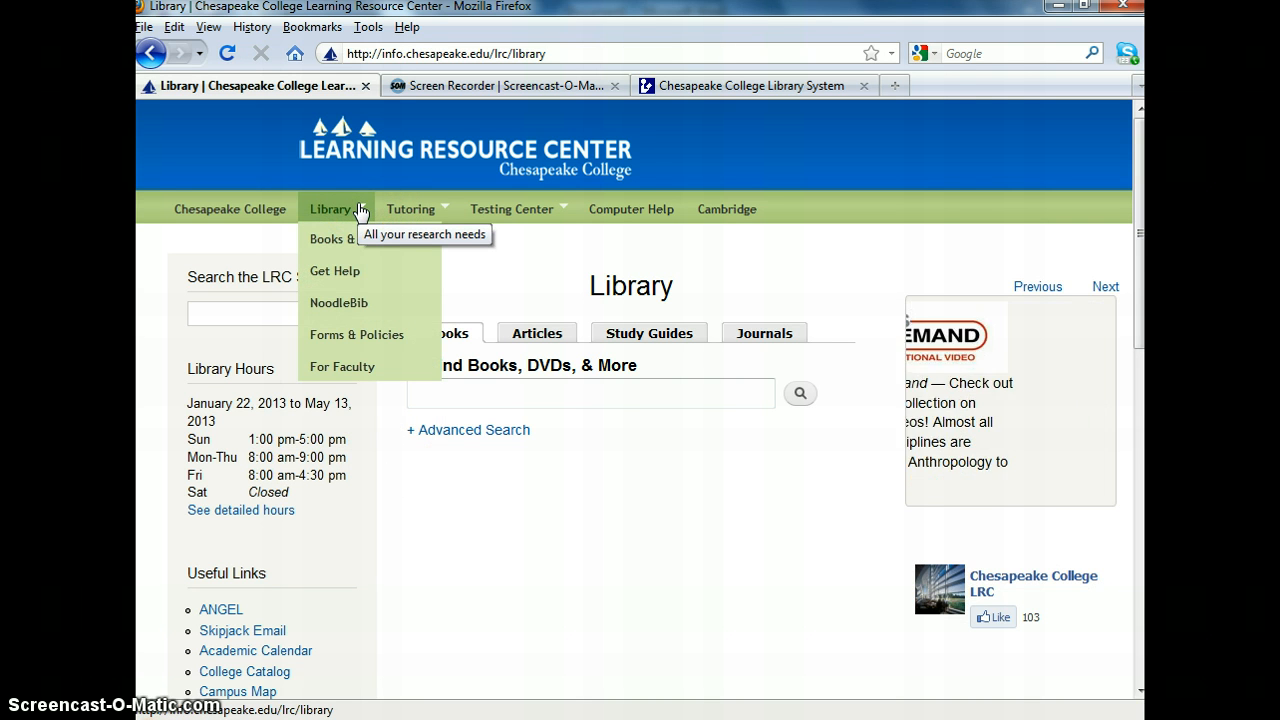
left_click(337, 306)
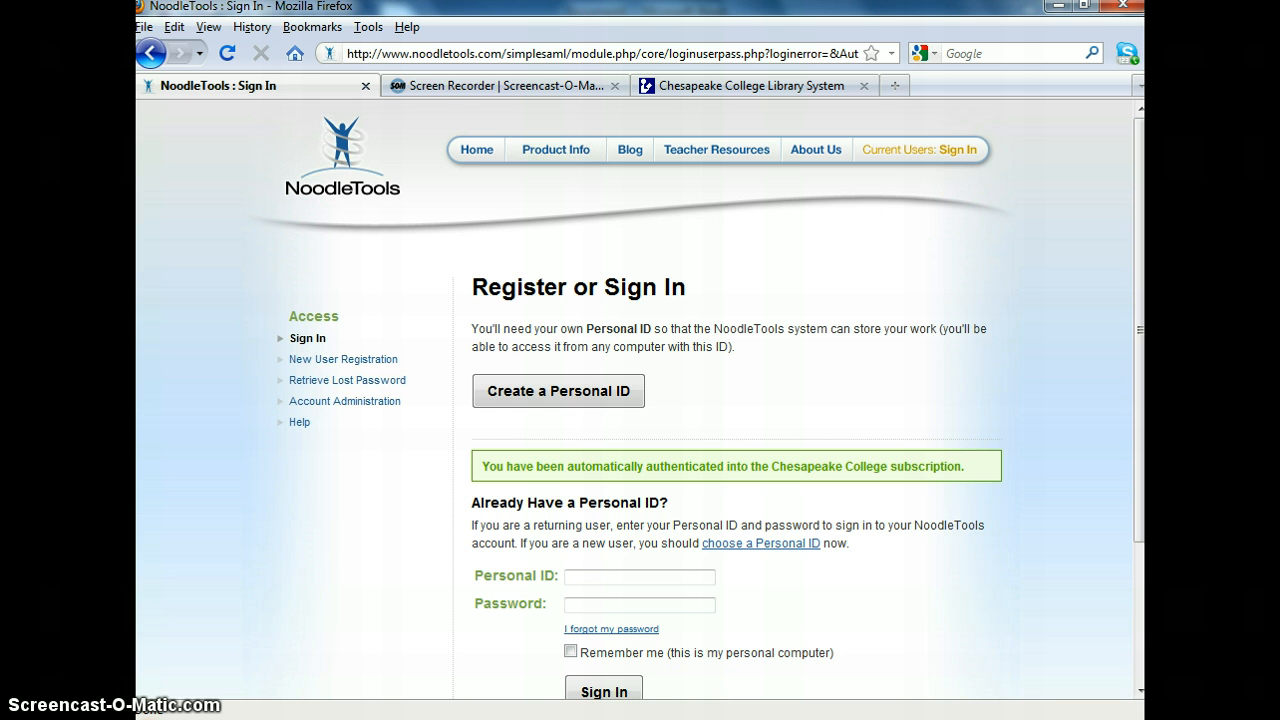
left_click(402, 719)
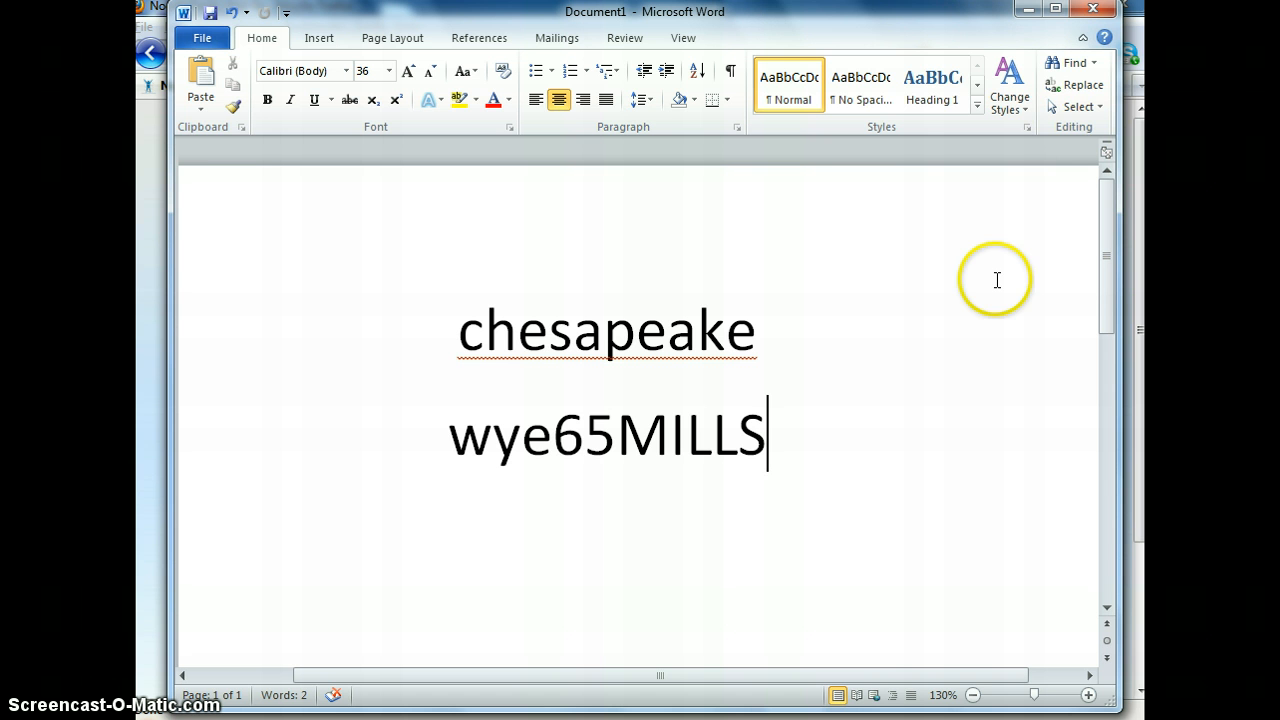
left_click(1028, 9)
- Sign in to NoodleTools as a returning user with the Personal ID and account password
scroll(812, 485, "down", 2)
left_click(660, 462)
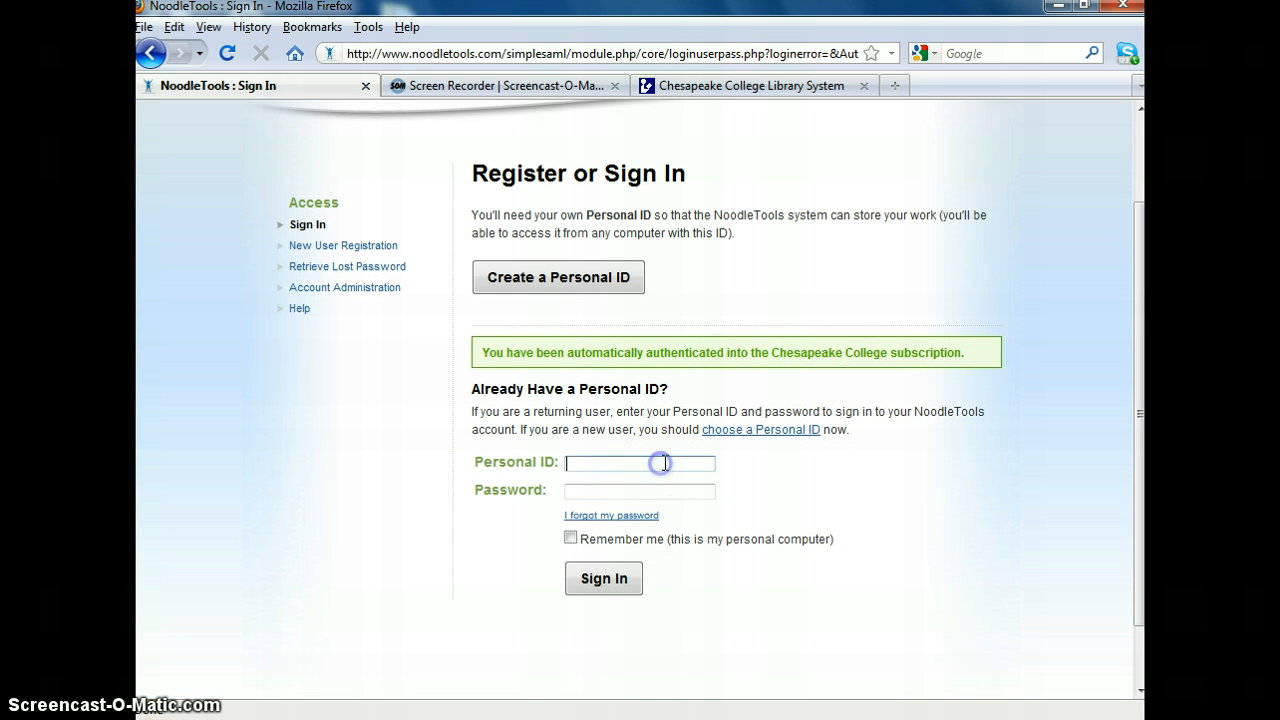
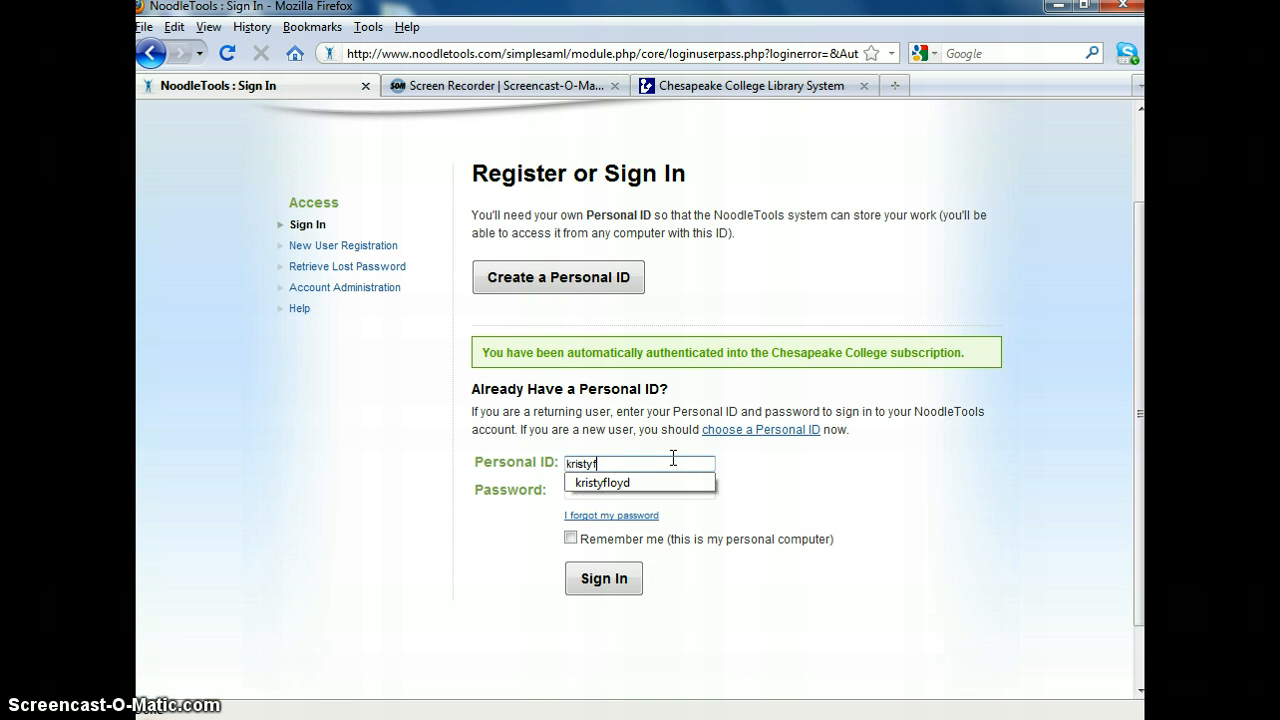
key("Tab")
type("**********")
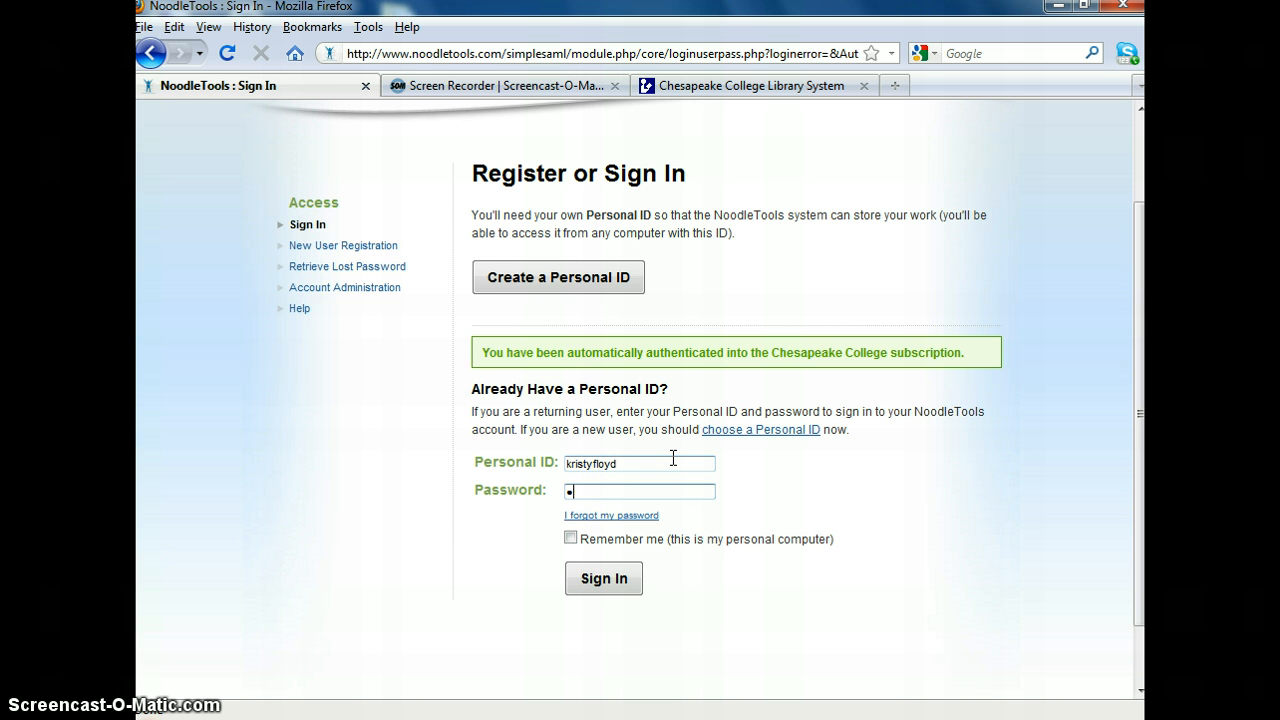
key("Return")
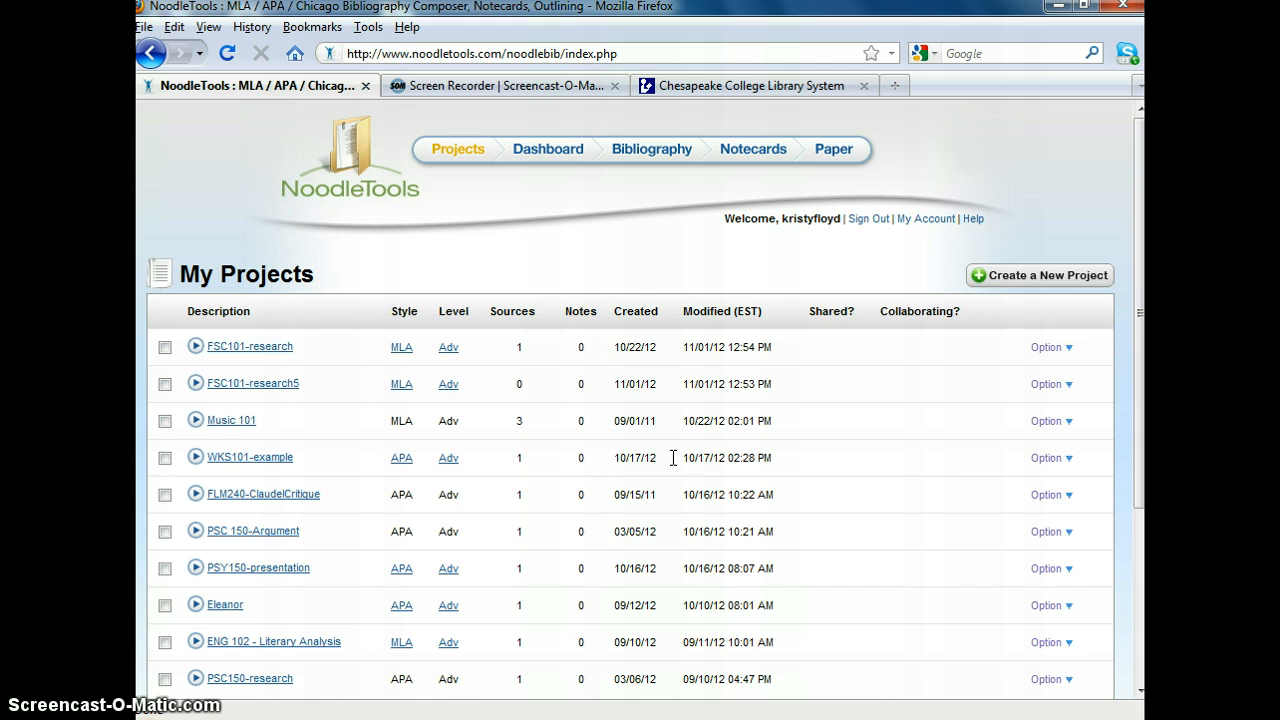
- Create a new project in APA style at Advanced level described as PED-presentation, and open its References list
left_click(1018, 278)
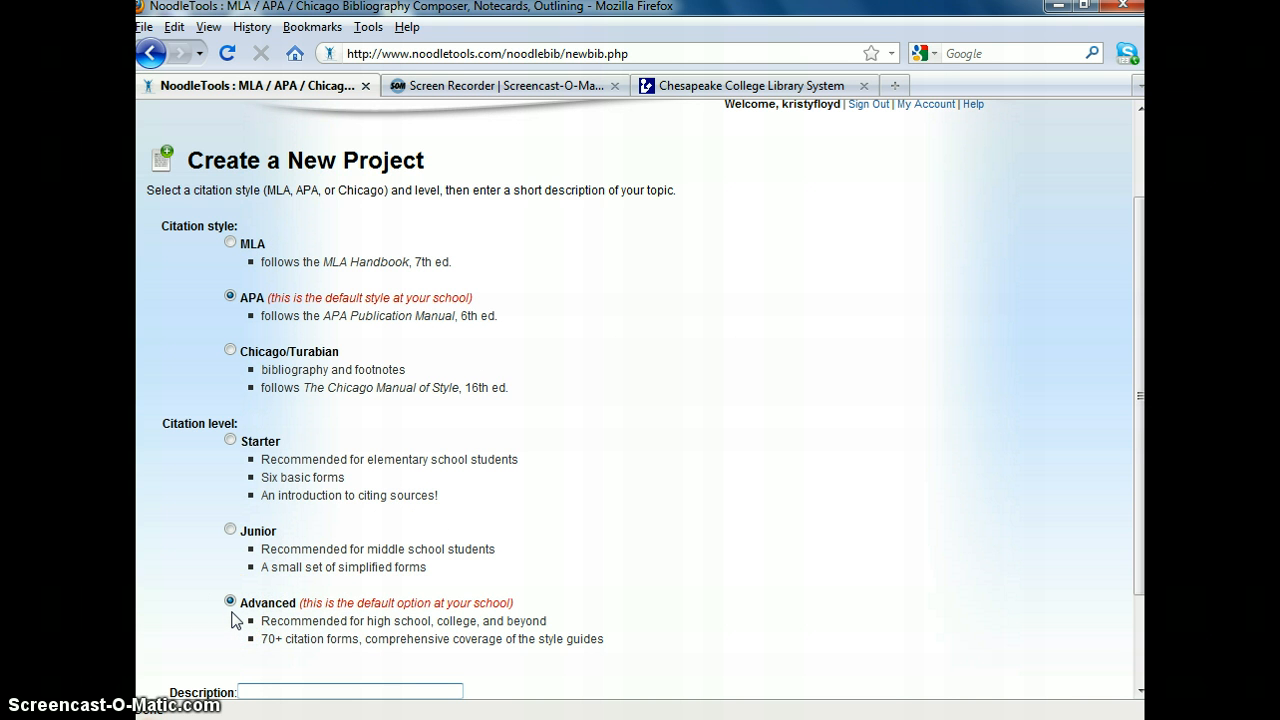
scroll(233, 620, "down", 2)
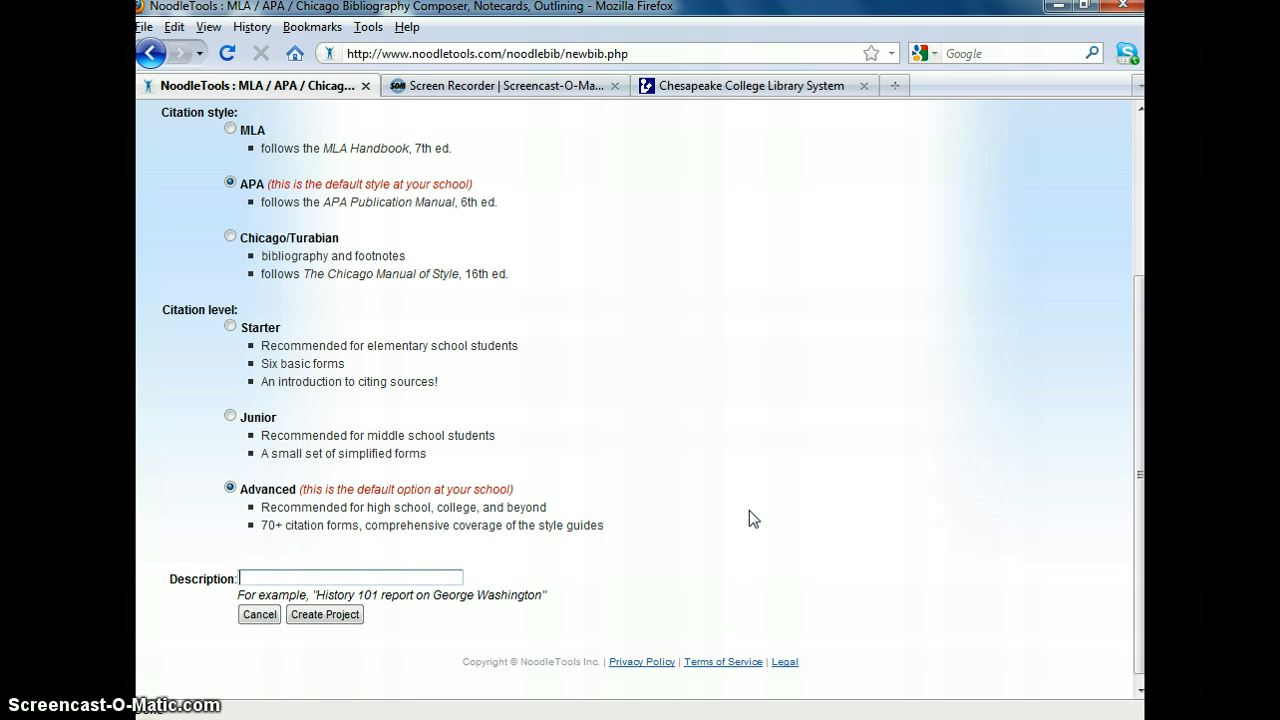
type("PED")
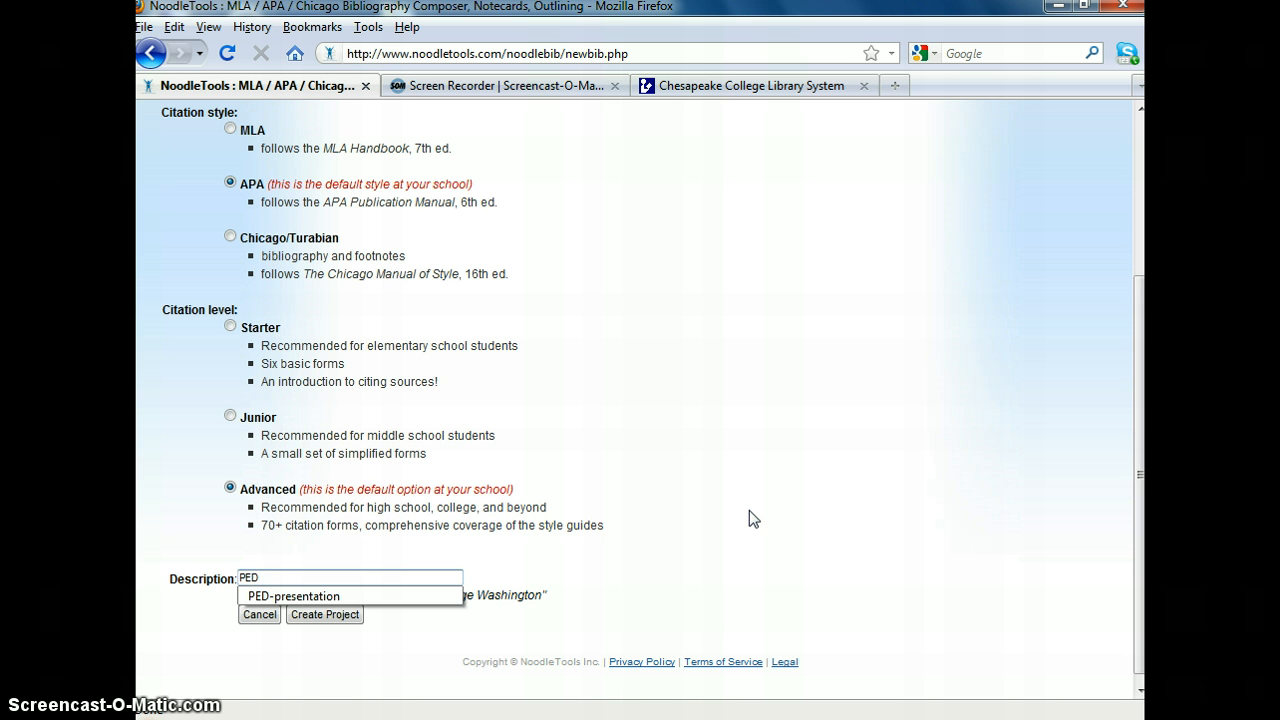
left_click(340, 597)
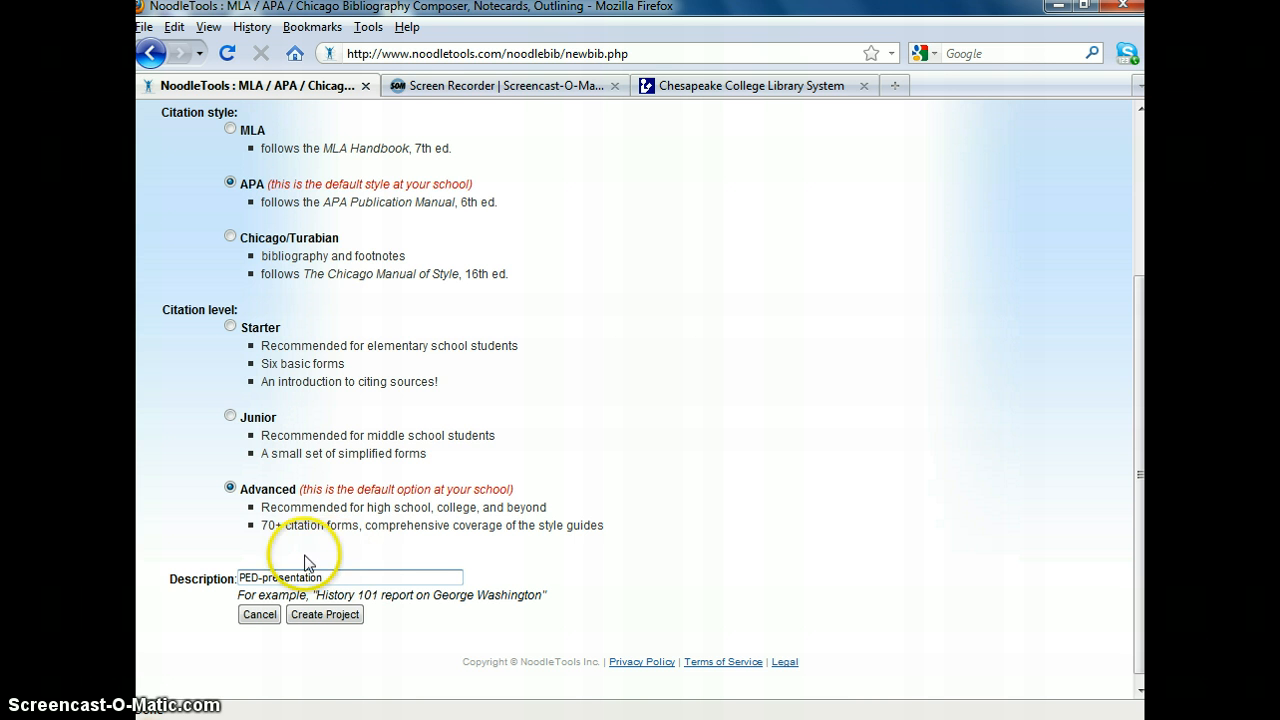
left_click(310, 617)
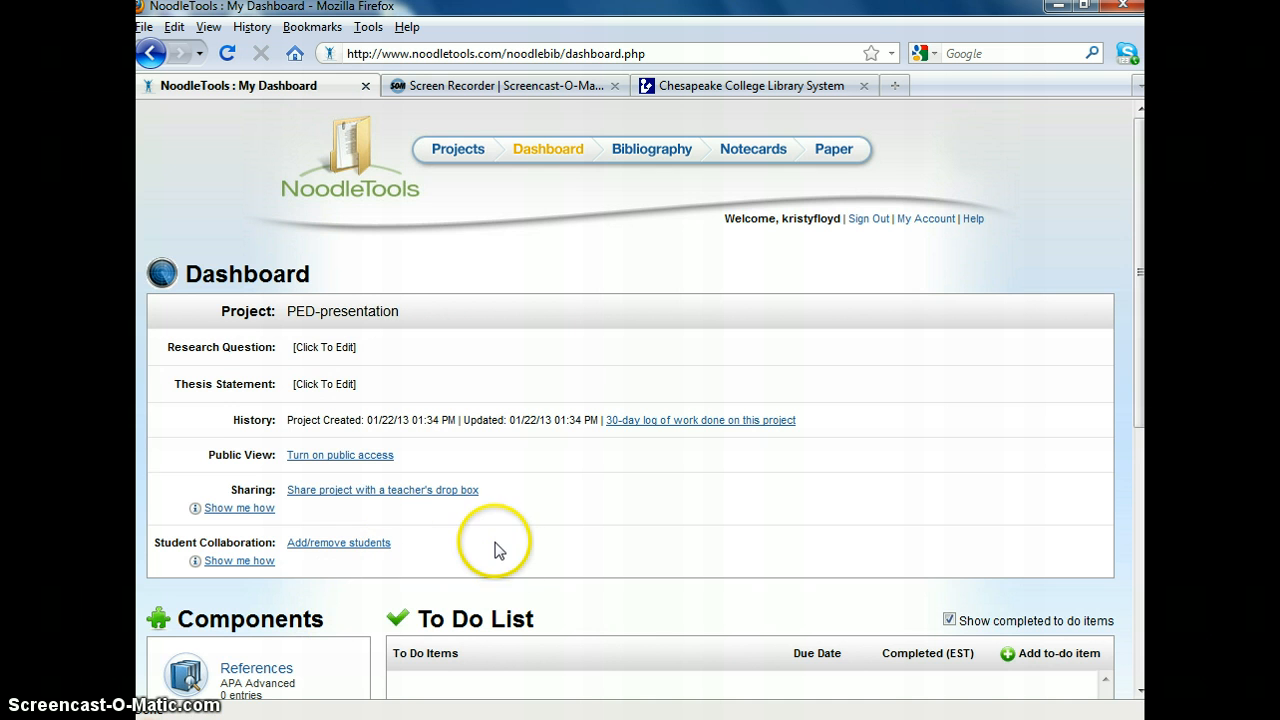
scroll(497, 541, "down", 4)
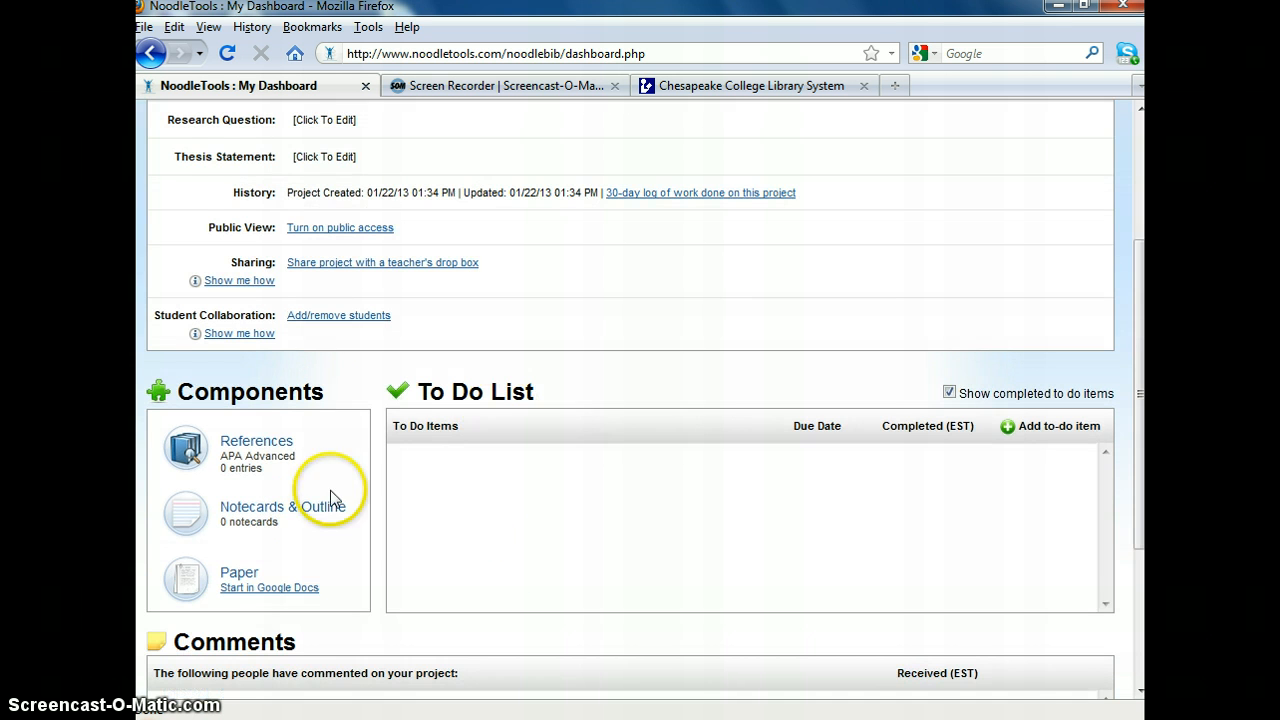
left_click(270, 450)
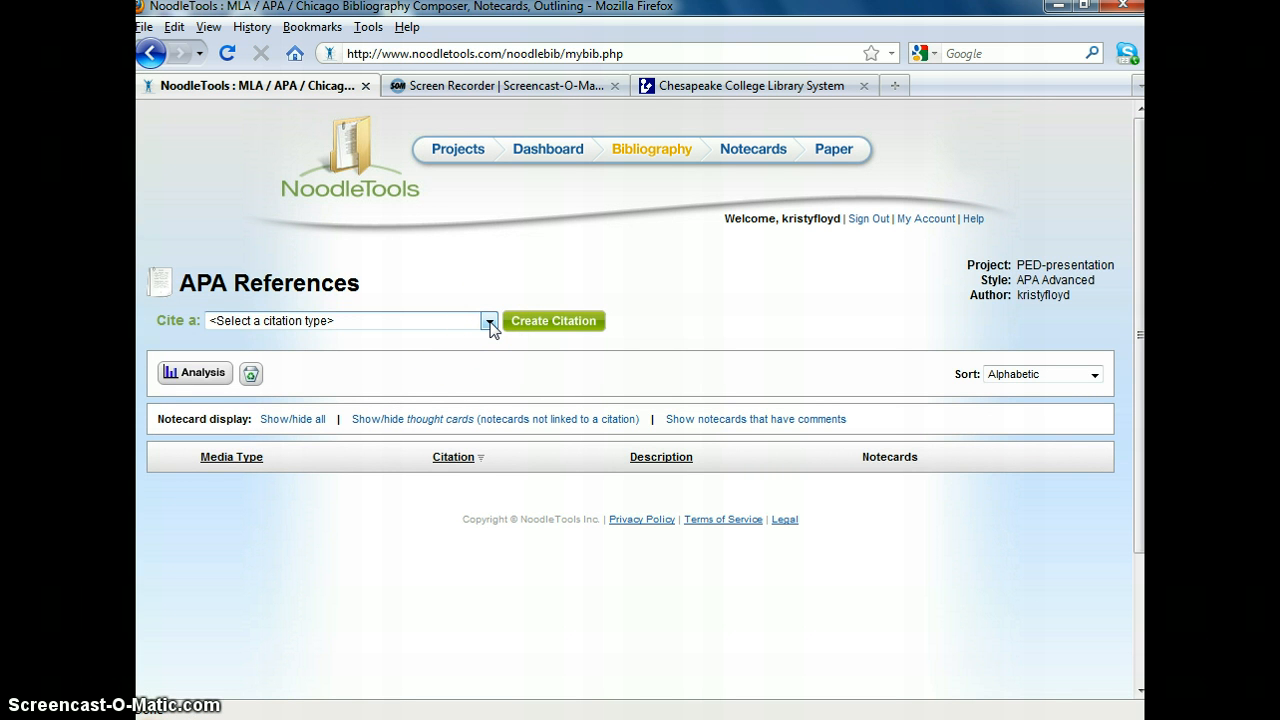
- Go back to the "public speaking" and anxiety search results in the ChesCat catalog, then return to the APA References page
left_click(739, 89)
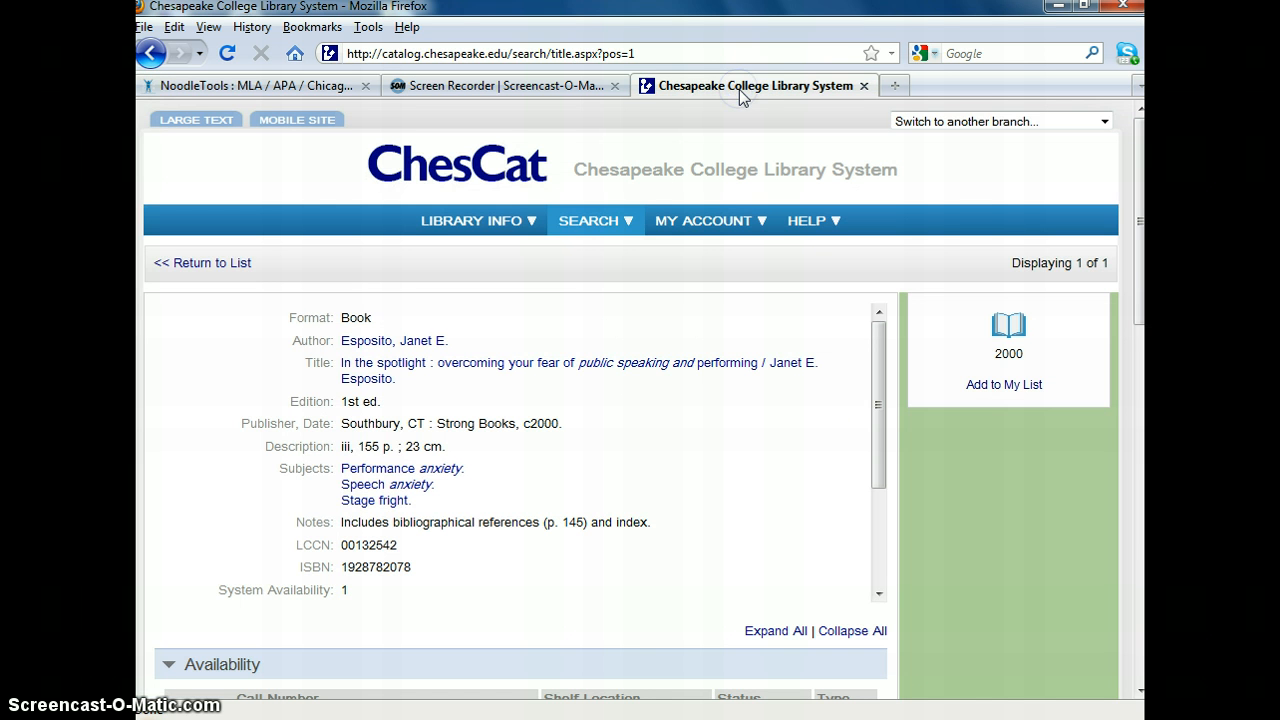
left_click(150, 55)
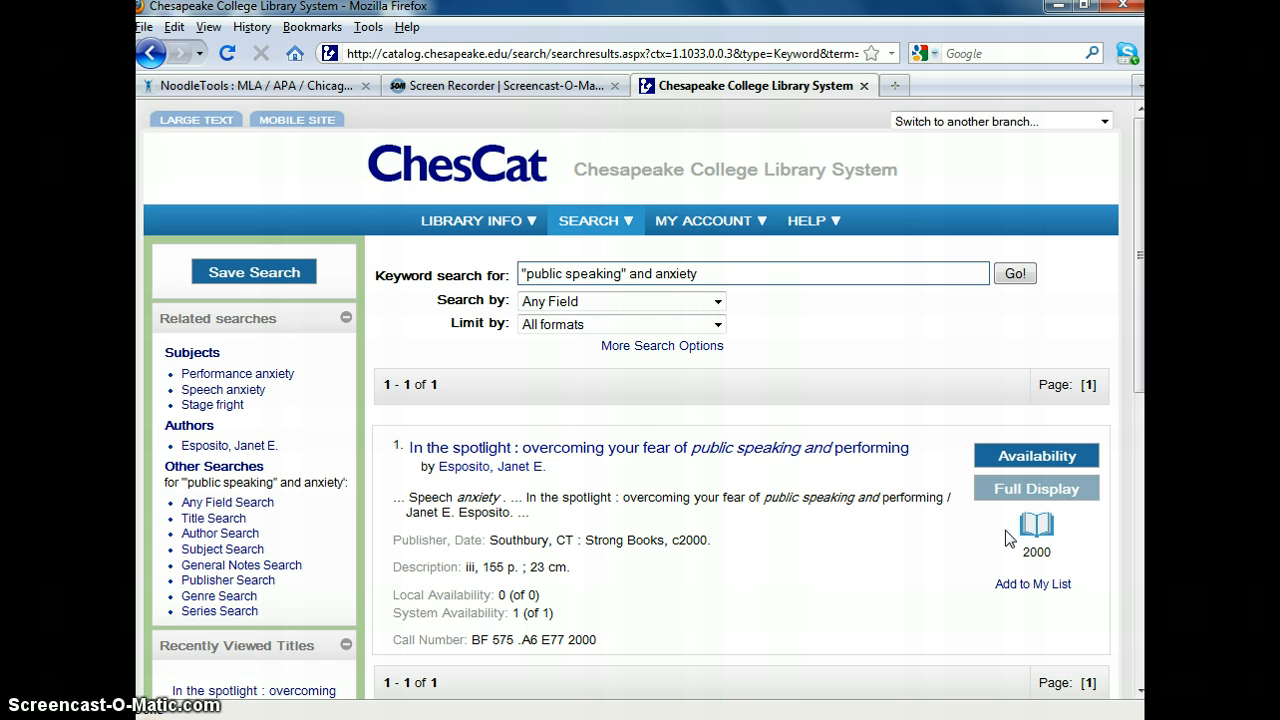
left_click(283, 88)
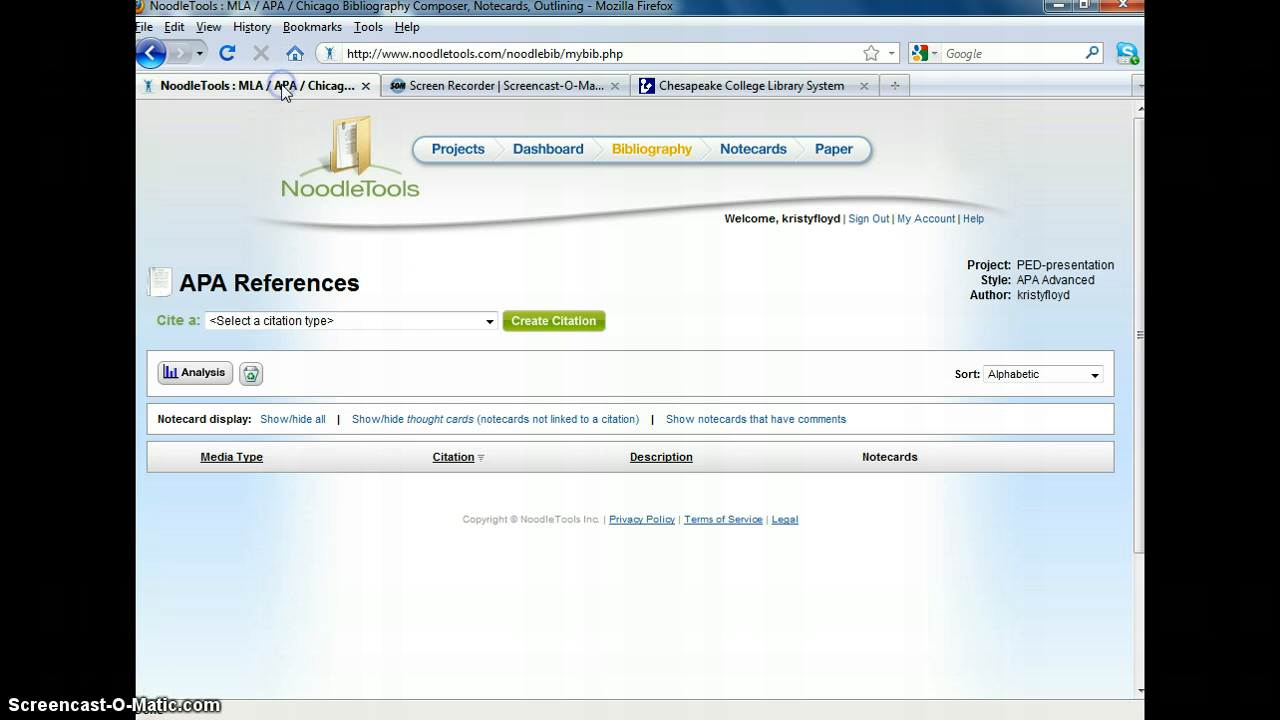
- Start a new citation of type Book in the APA References list
left_click(490, 321)
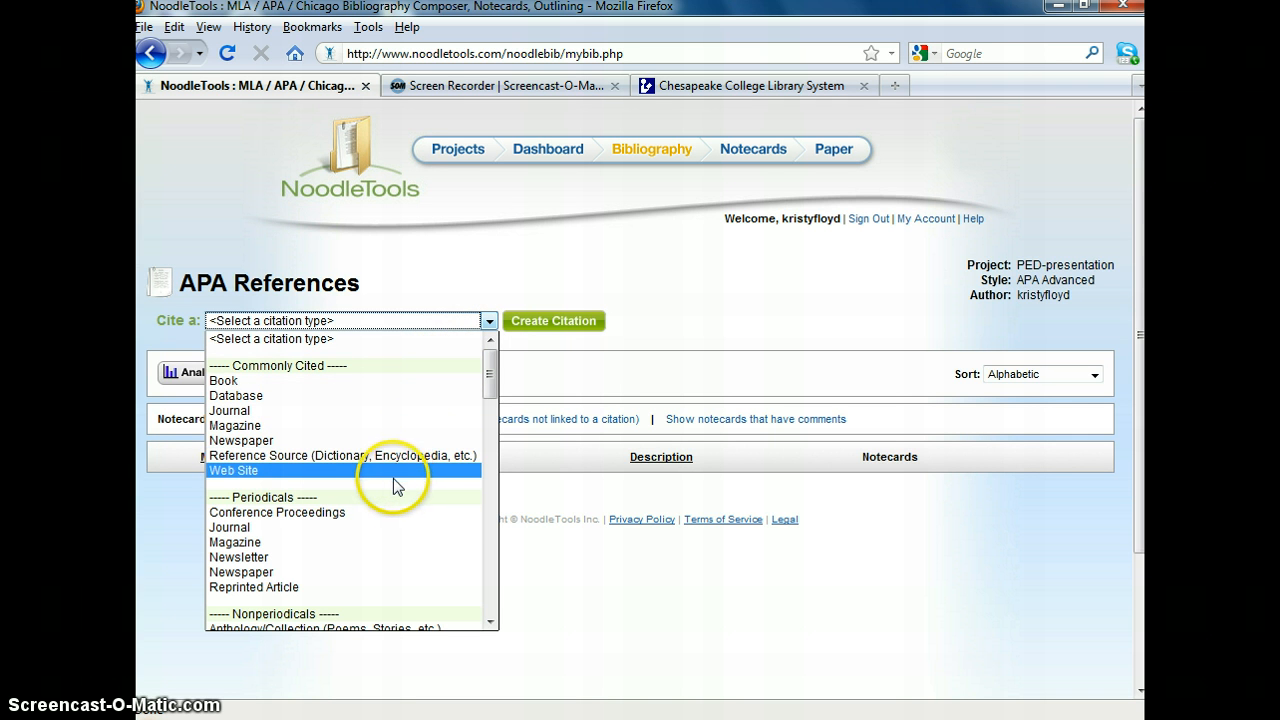
left_click(255, 389)
left_click(560, 326)
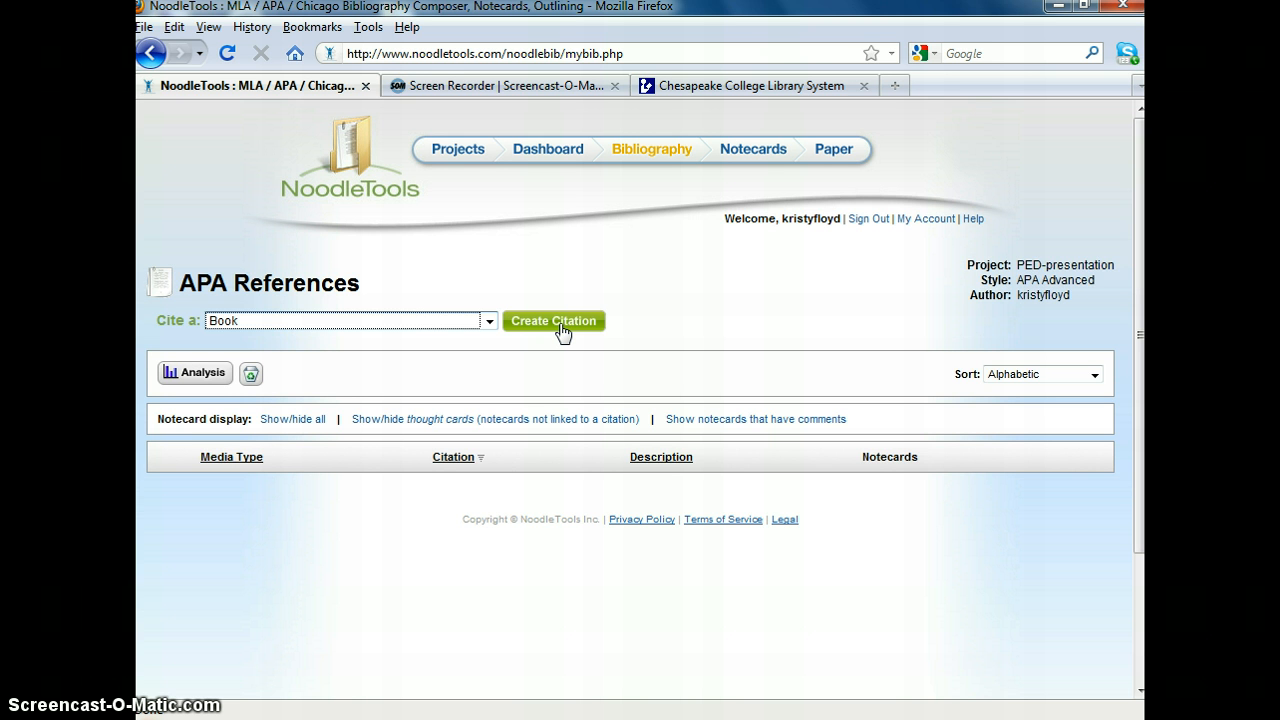
left_click(558, 325)
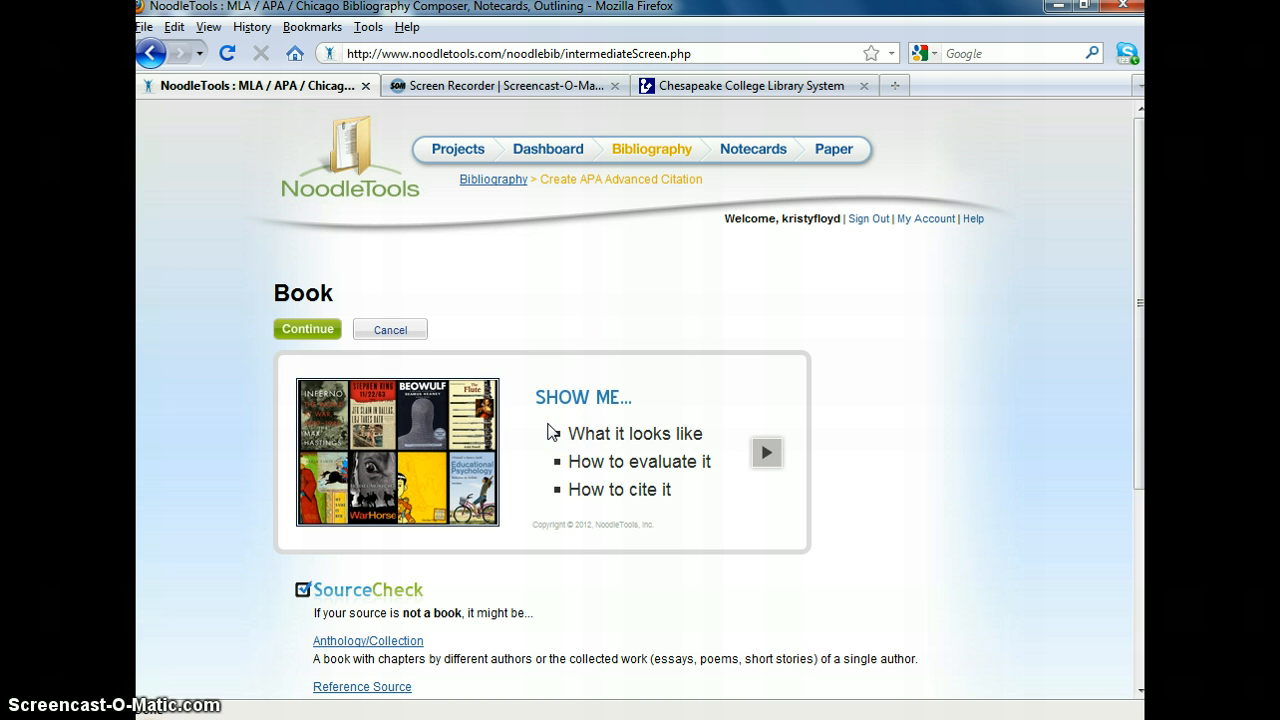
- View the first three slides of the Show Me guide on books and close it
left_click(760, 460)
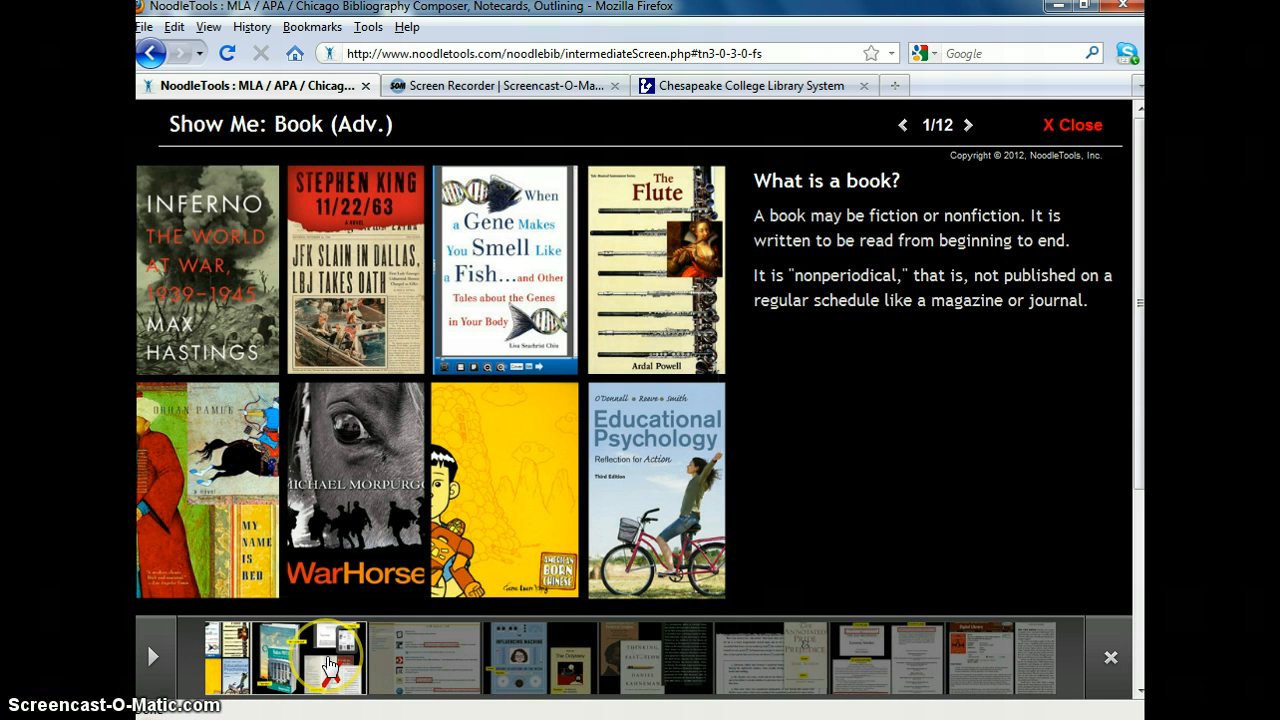
left_click(328, 663)
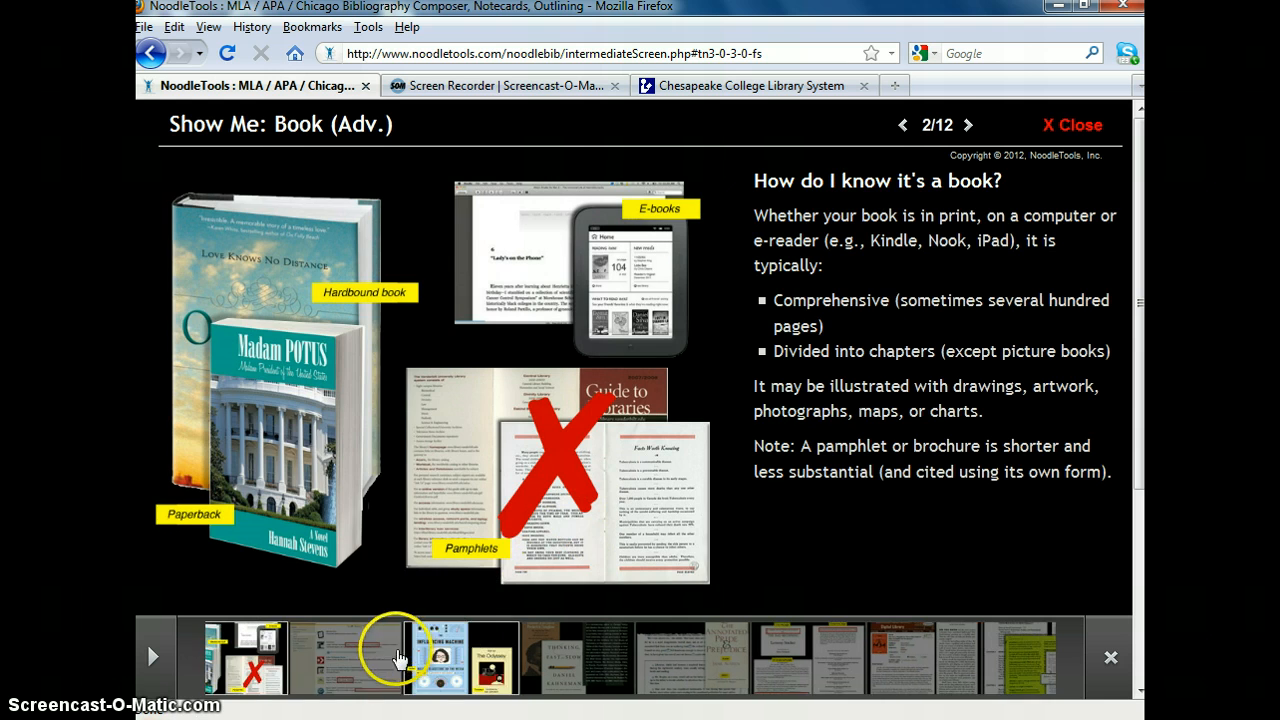
left_click(398, 660)
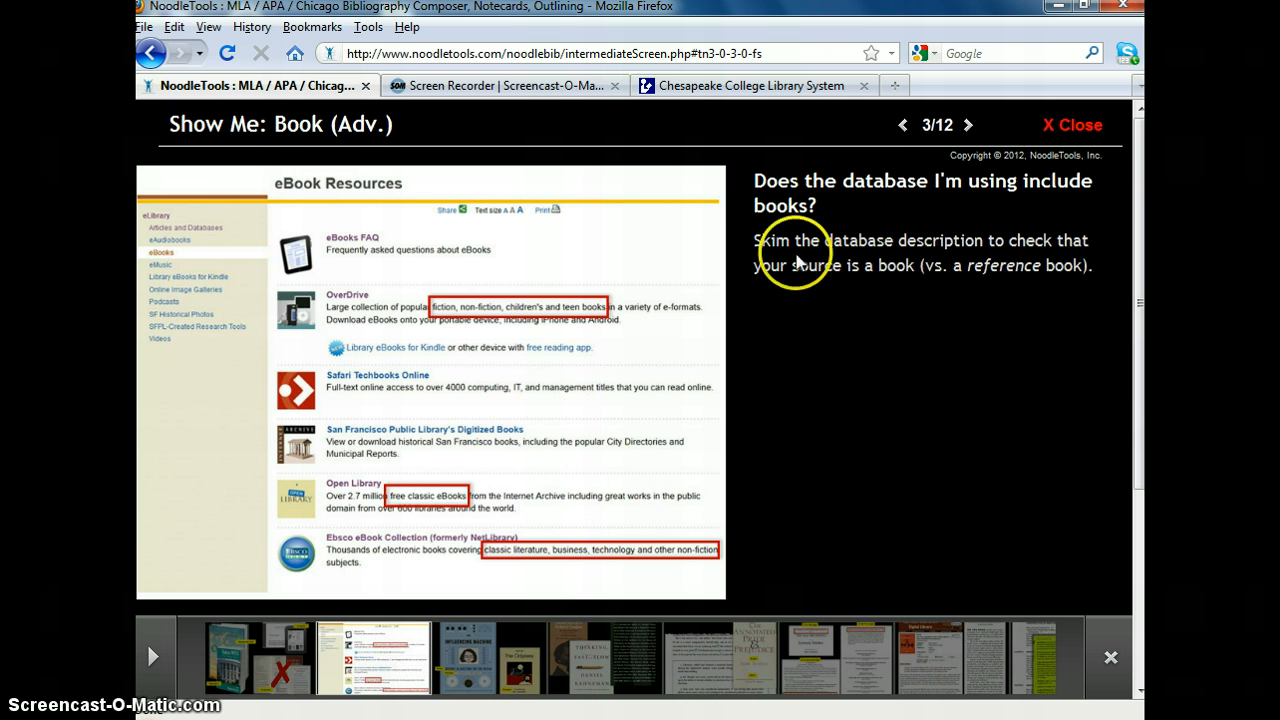
left_click(1087, 120)
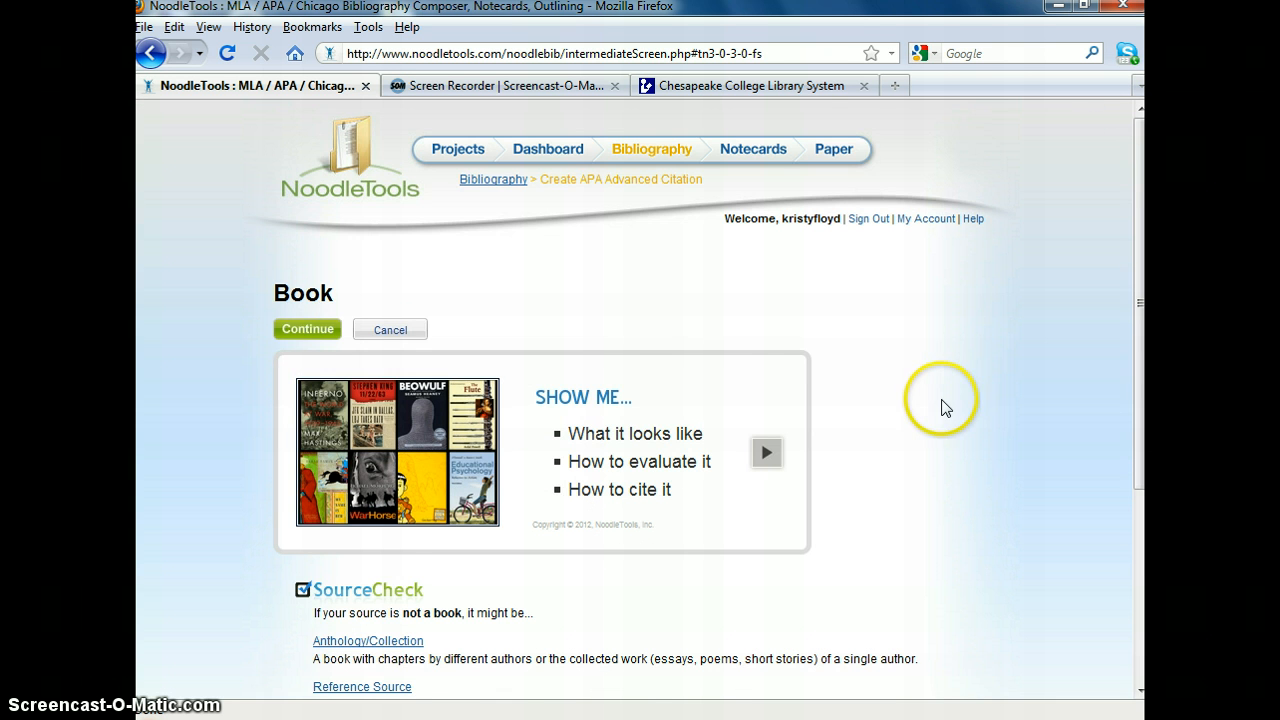
- Continue to the book citation form and check its source format options and contributor fields
scroll(940, 406, "down", 5)
left_click(306, 604)
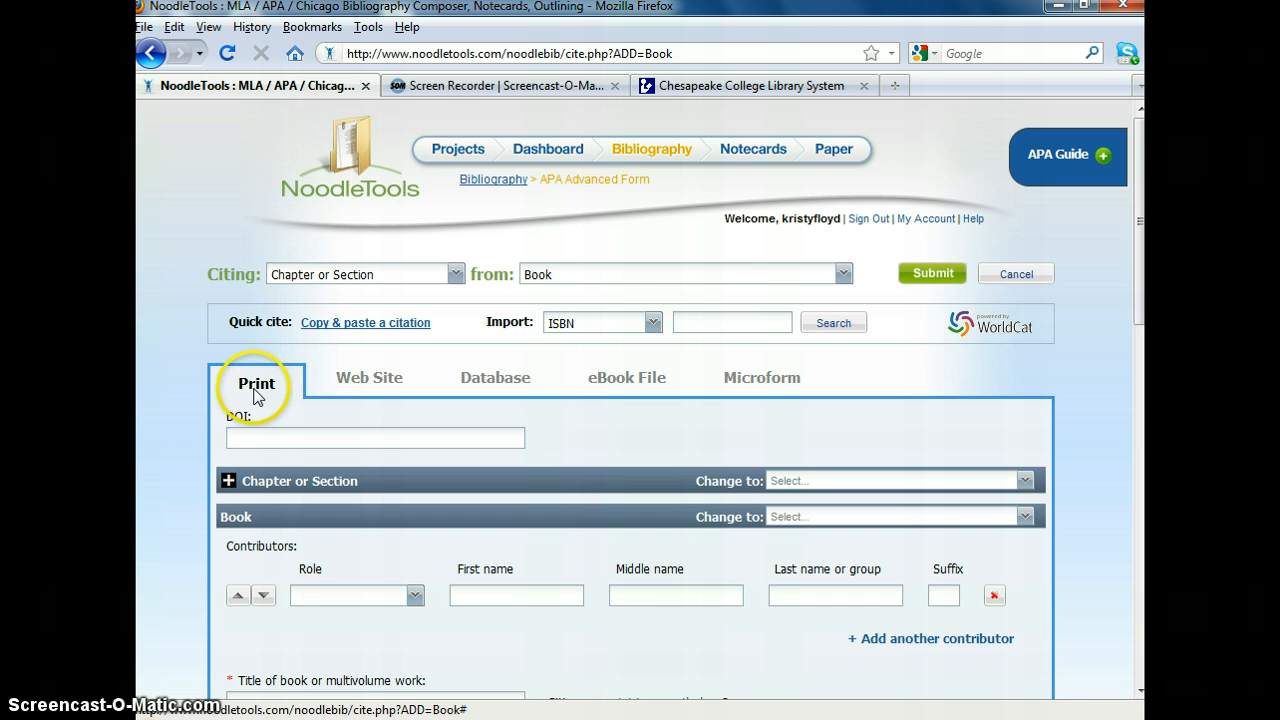
left_click(527, 393)
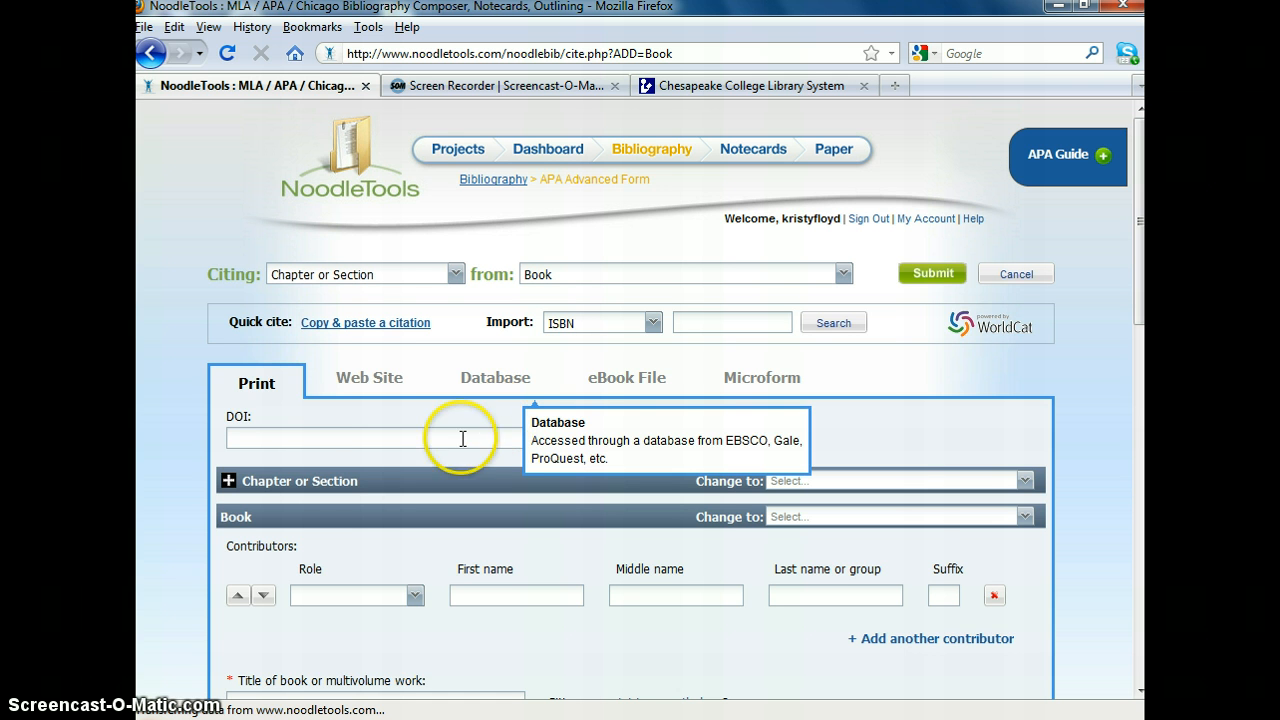
scroll(291, 470, "down", 2)
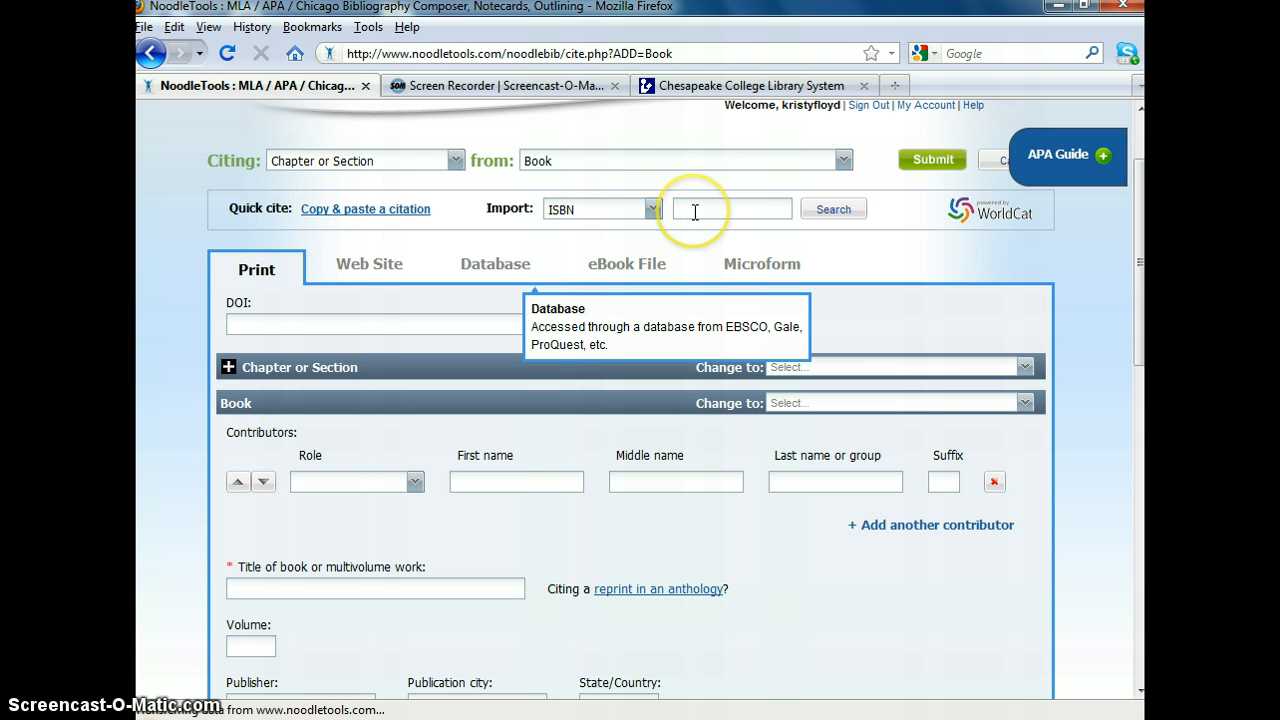
- Open the full ChesCat record of In the spotlight and examine its author, title, edition and publisher details
left_click(700, 86)
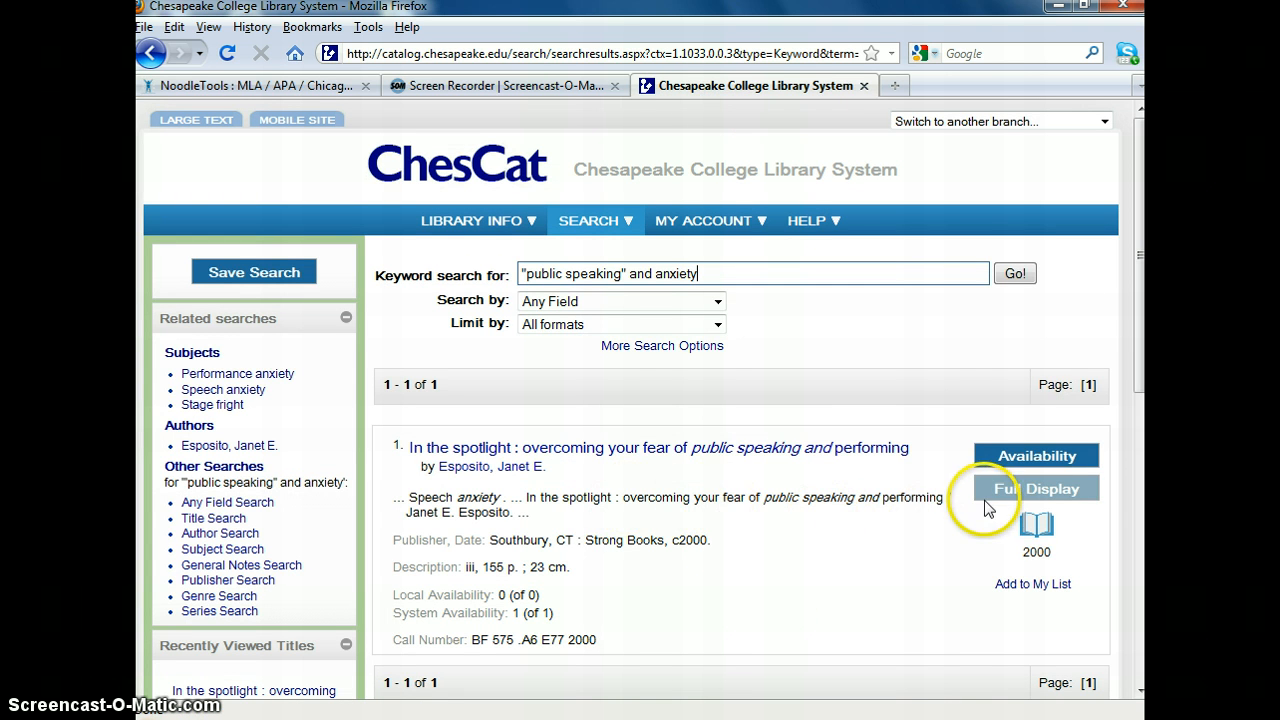
left_click(1018, 490)
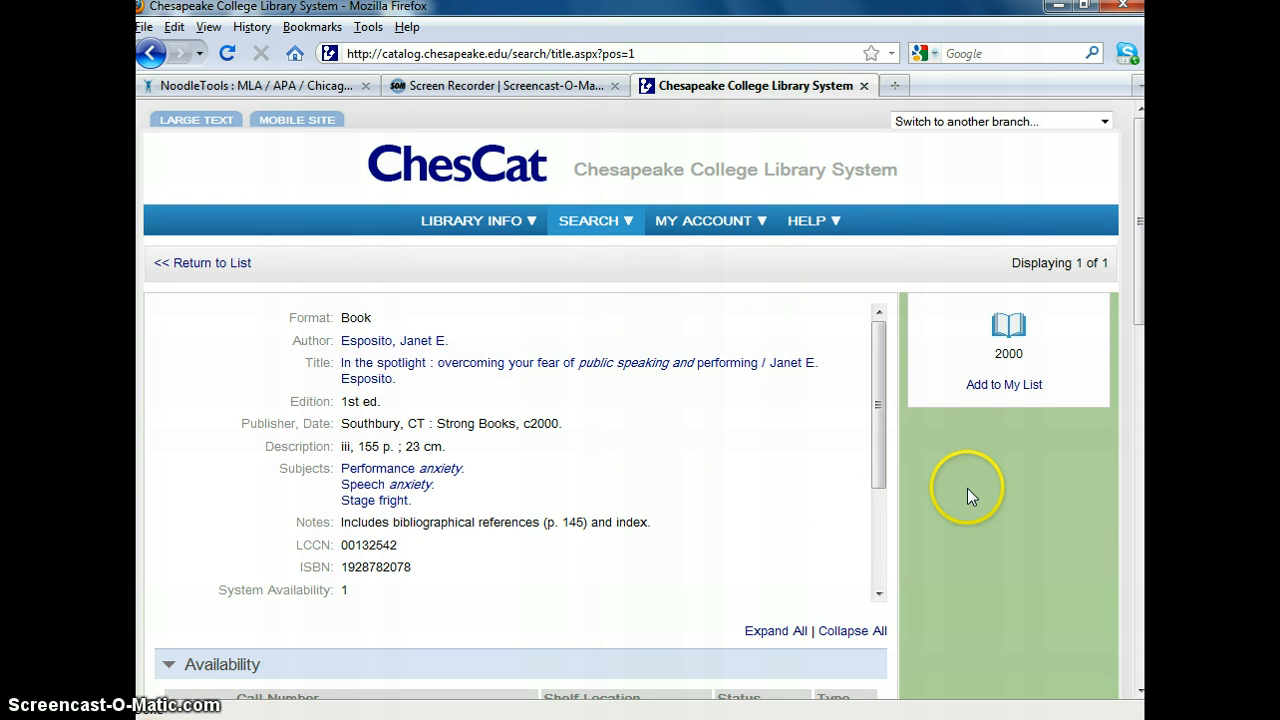
triple_click(424, 396)
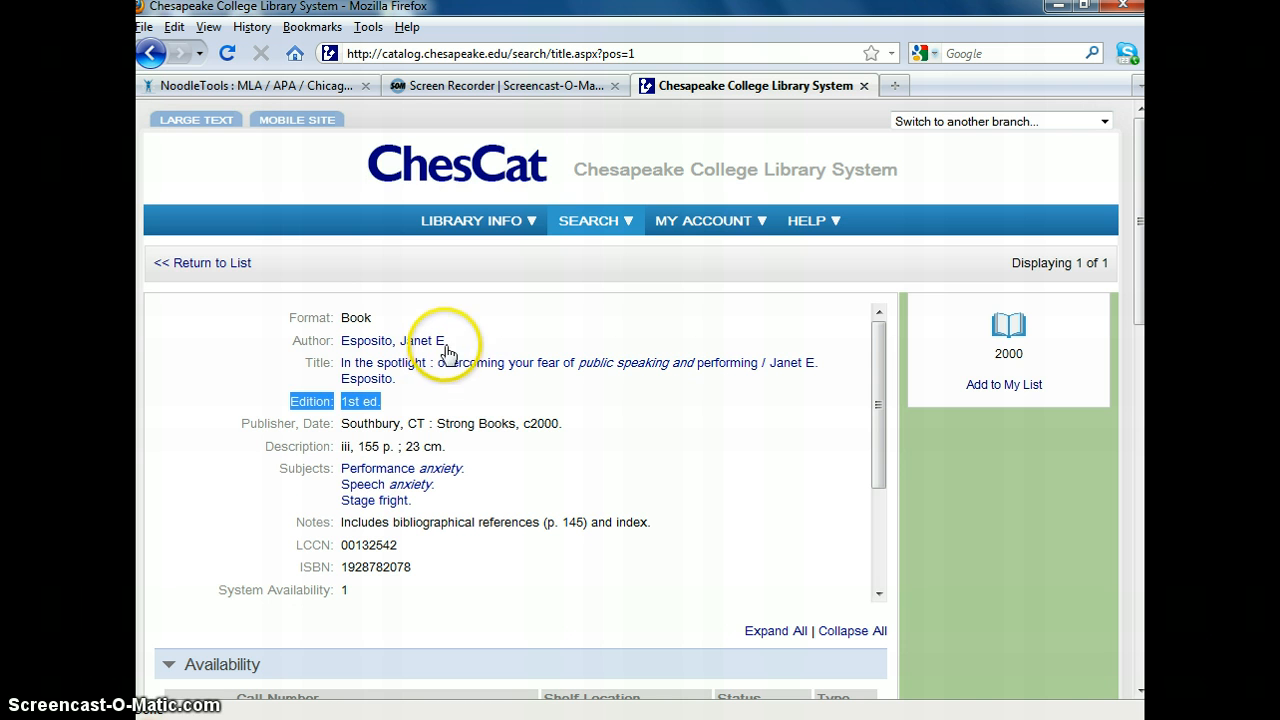
left_click(481, 397)
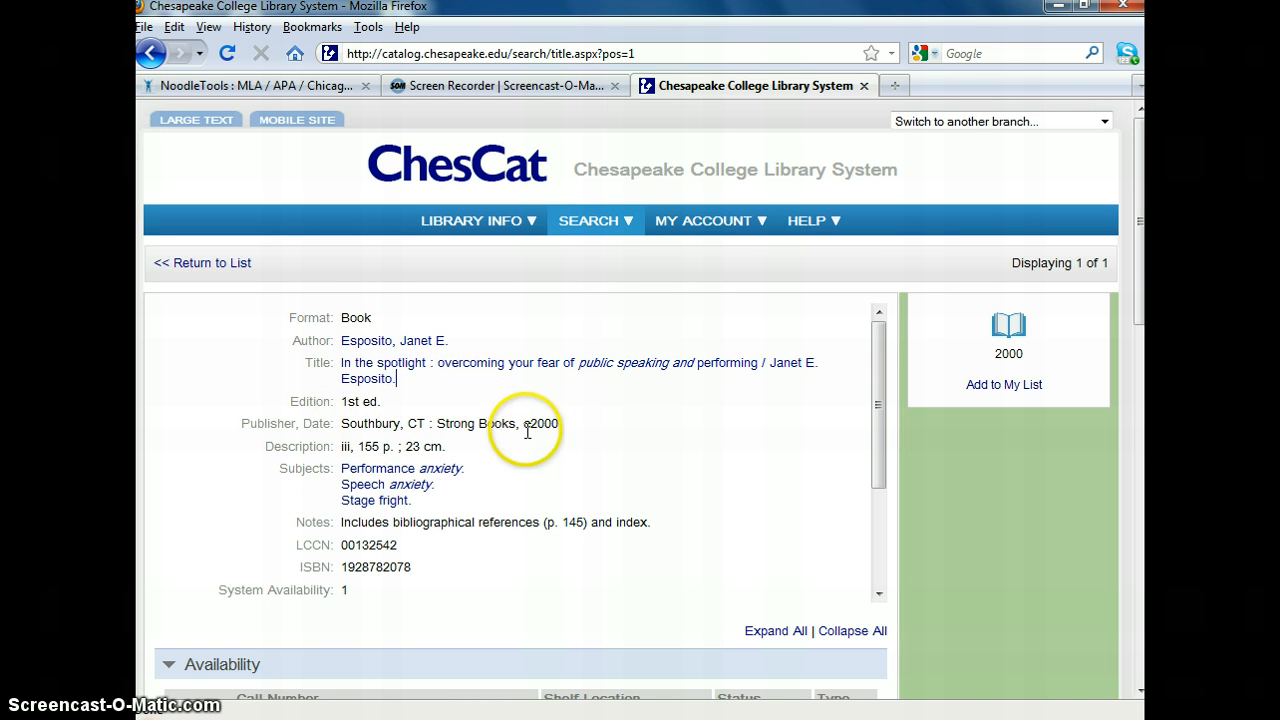
left_click(185, 86)
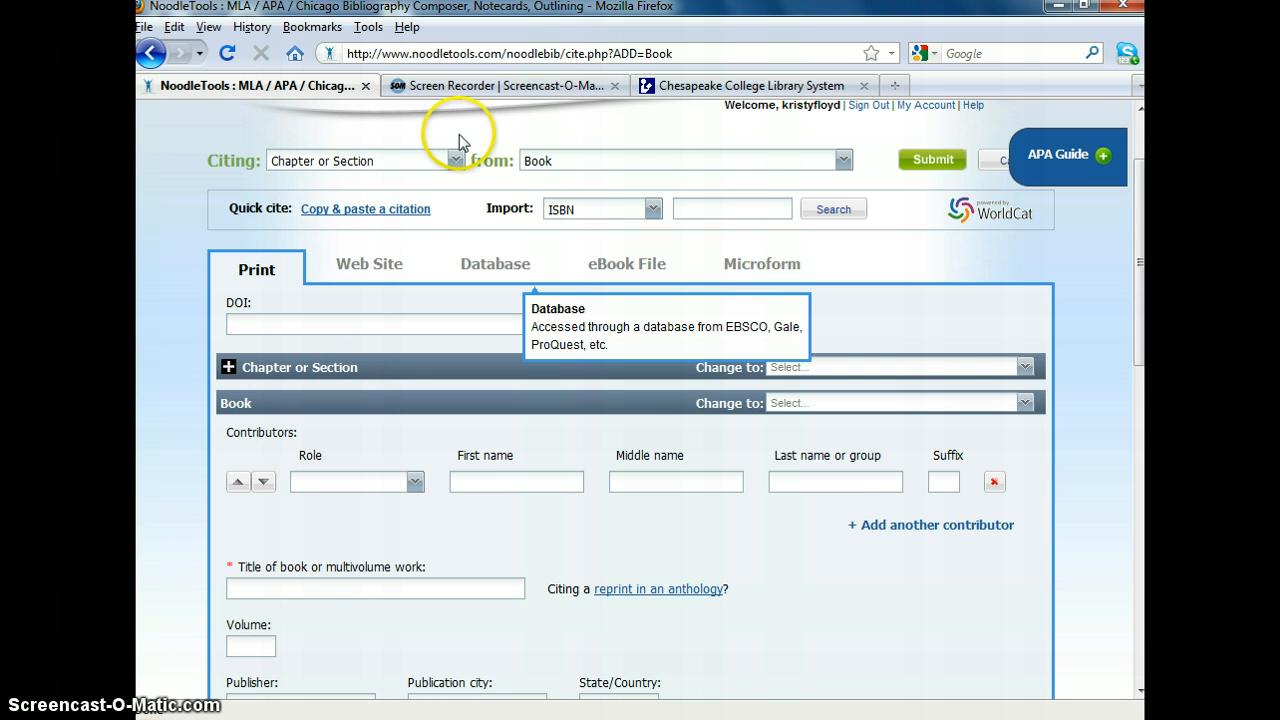
left_click(651, 88)
left_click(418, 567)
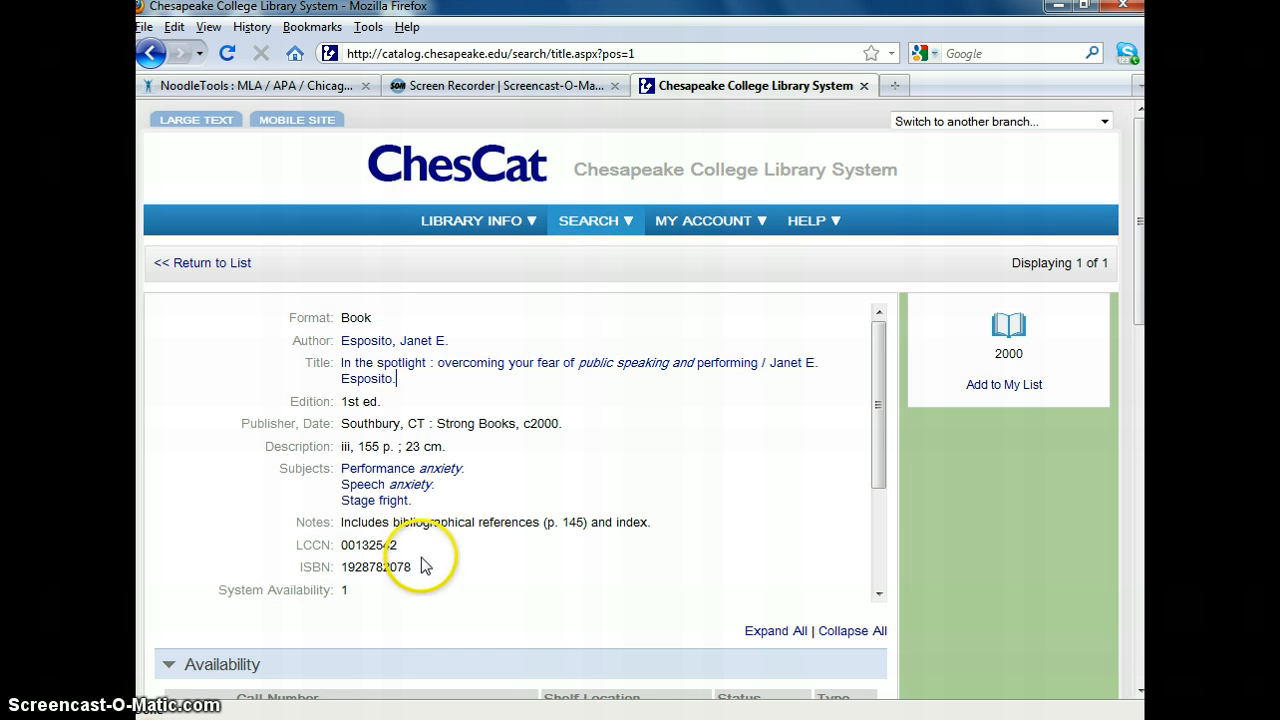
left_click_drag(418, 567, 341, 566)
key("ctrl+c")
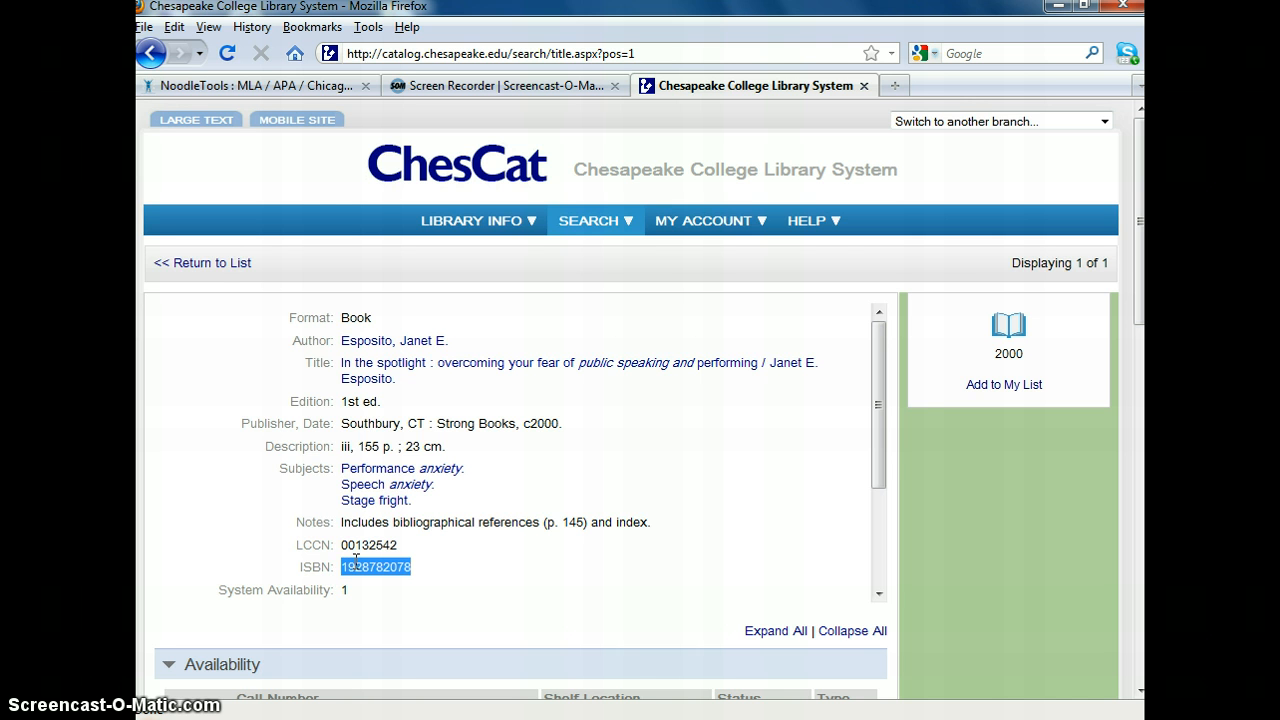
left_click(214, 86)
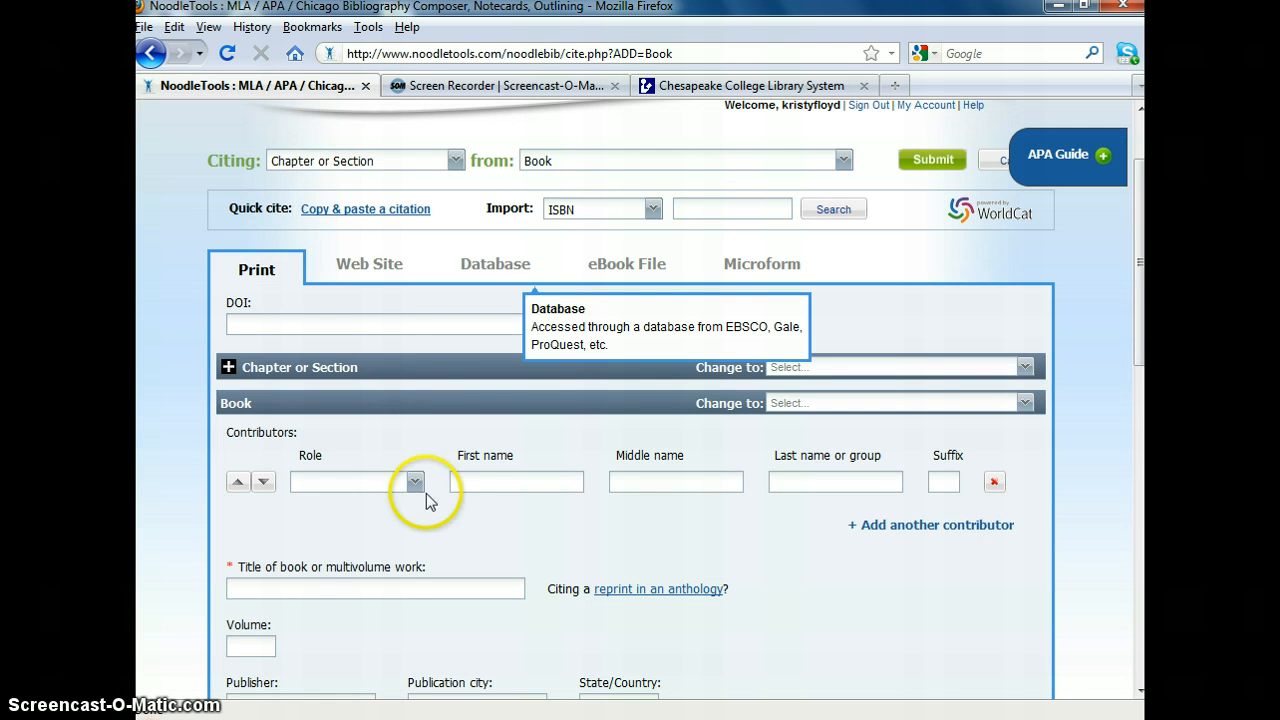
left_click(686, 208)
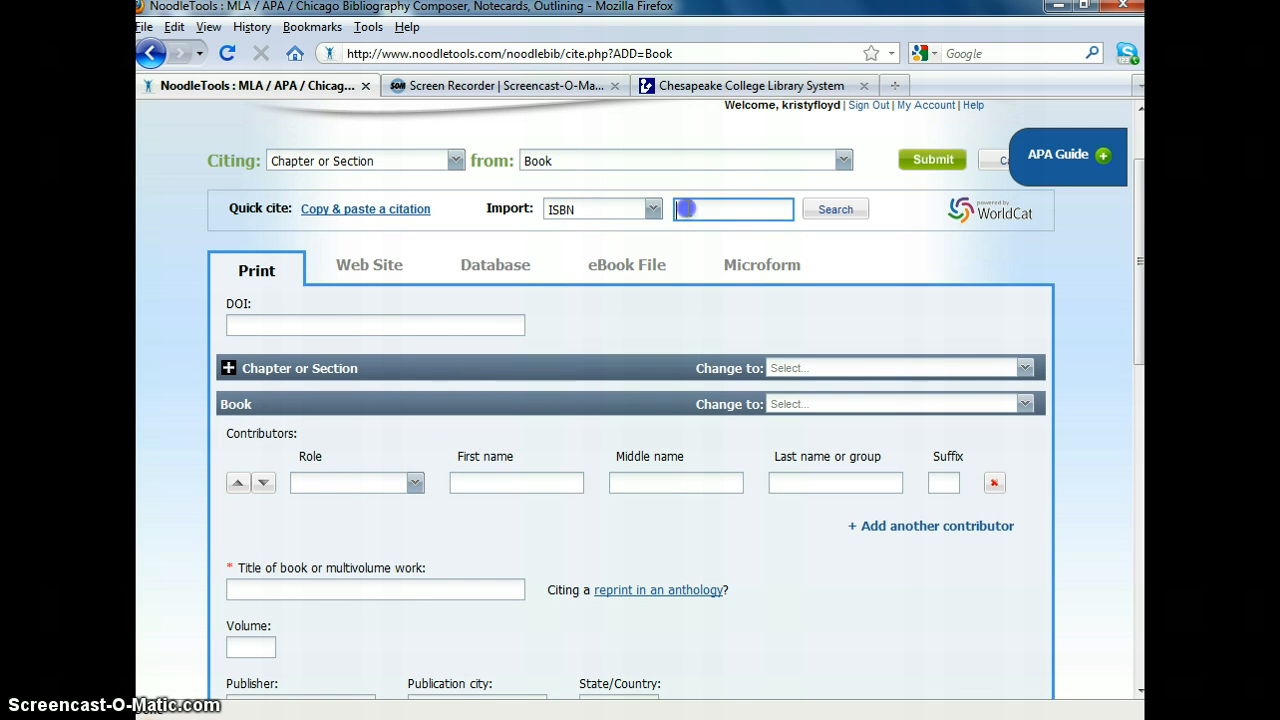
key("ctrl+v")
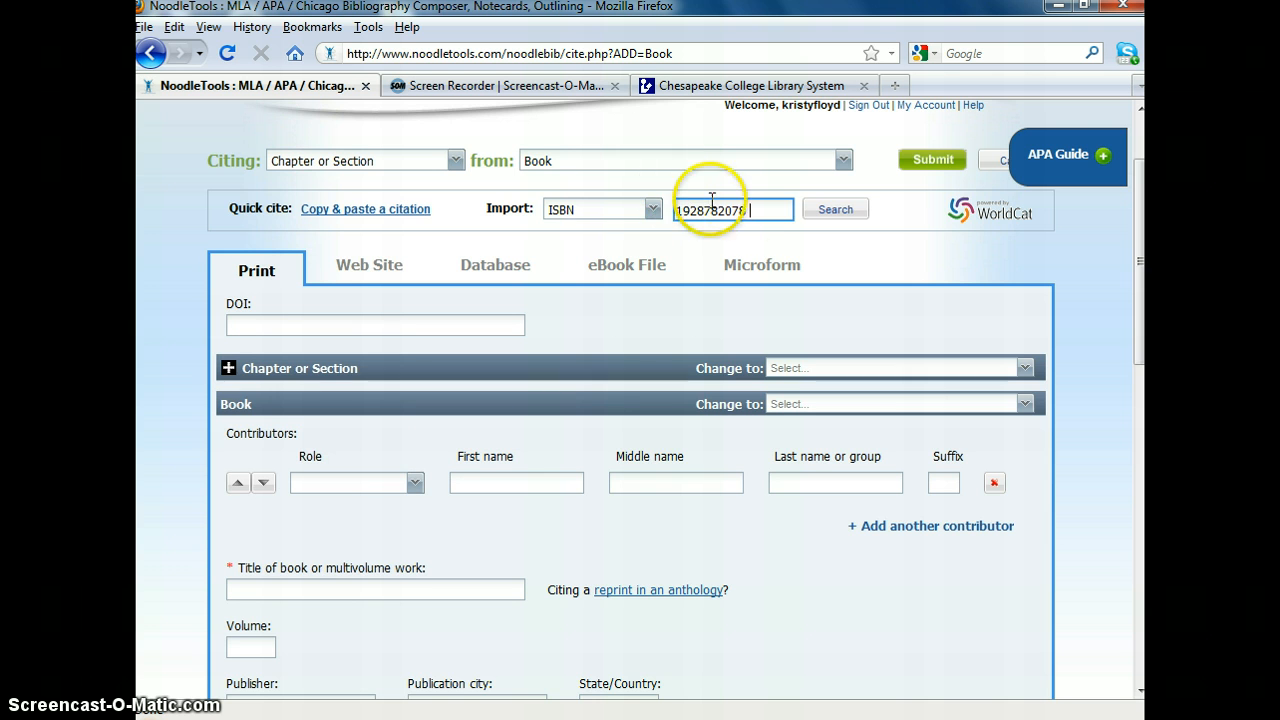
left_click(818, 214)
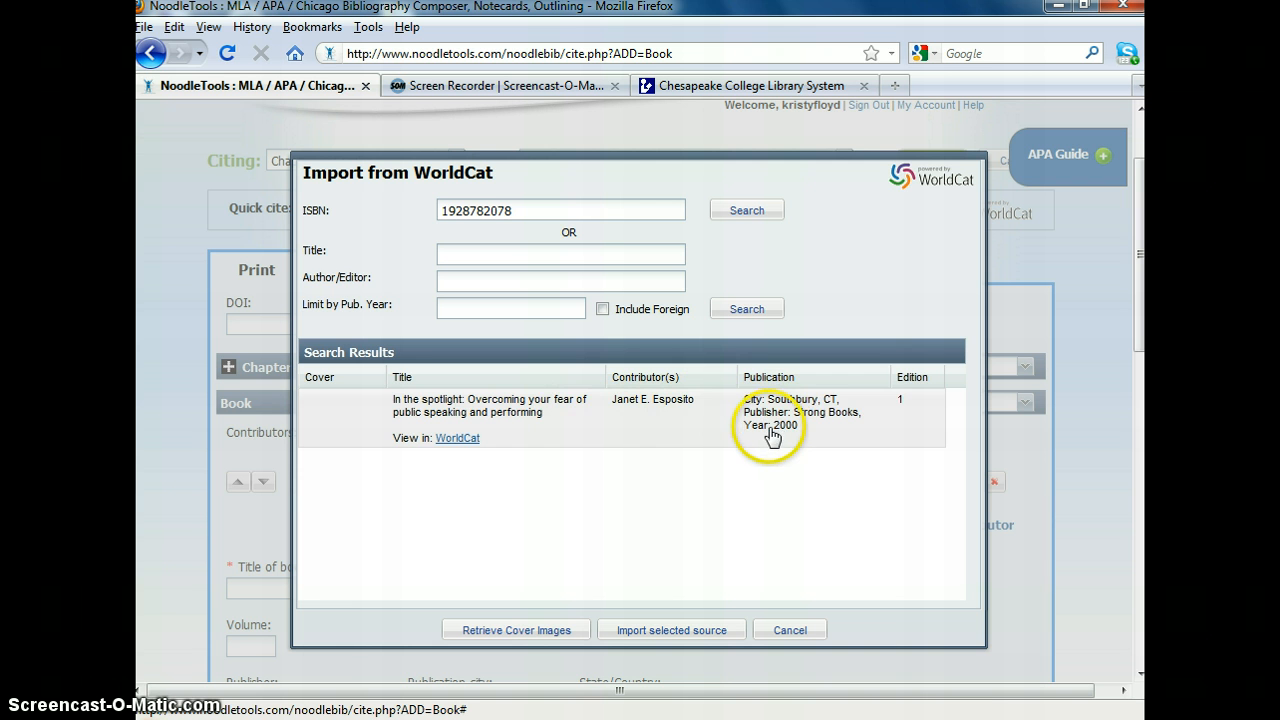
left_click(723, 420)
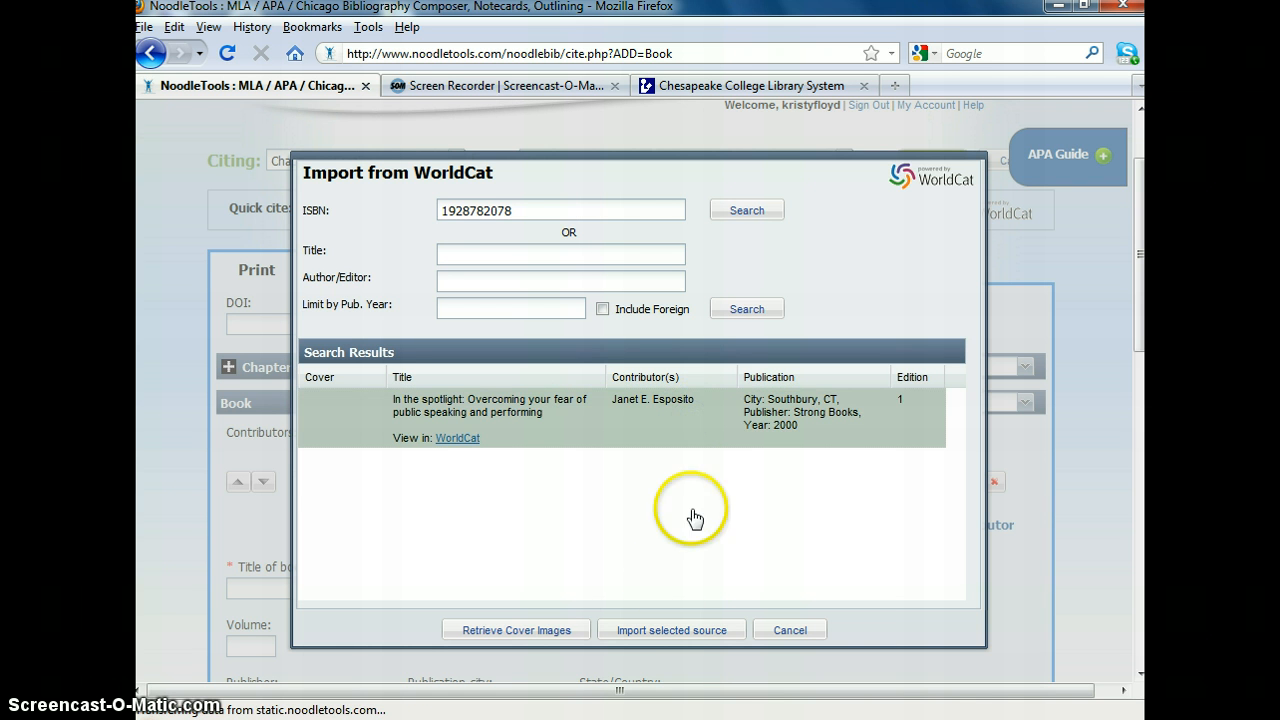
left_click(645, 630)
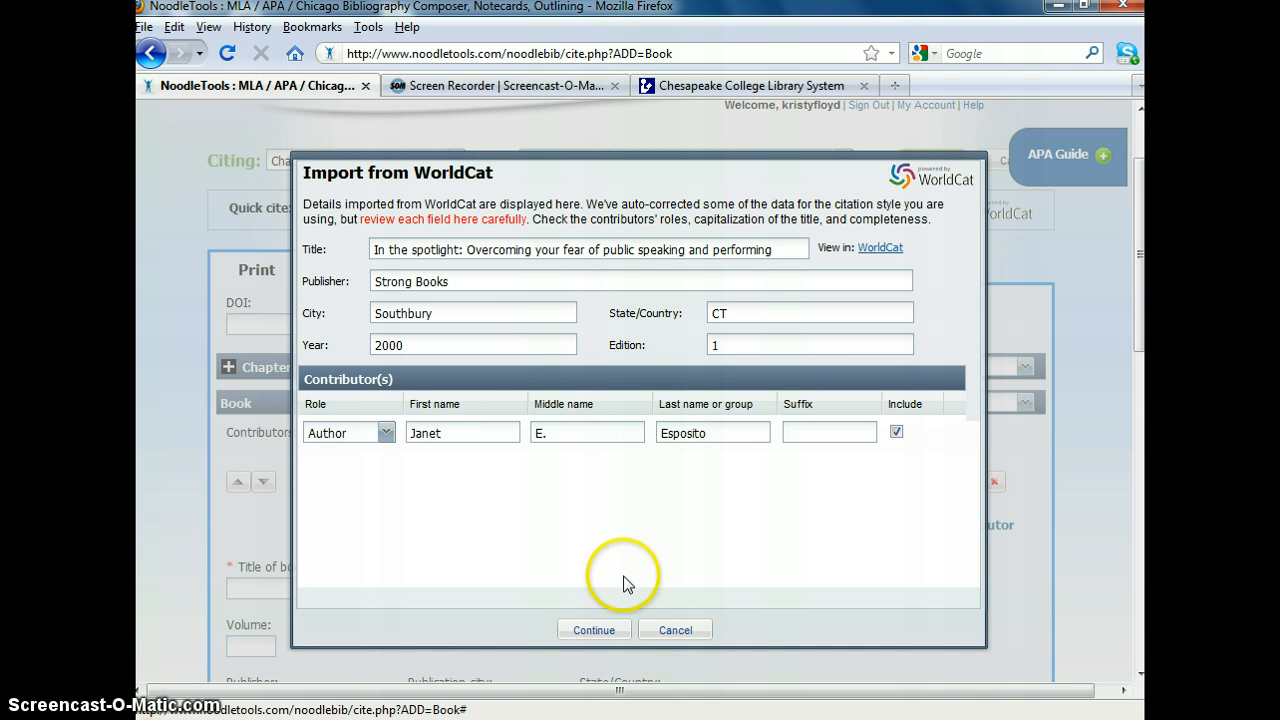
left_click(596, 630)
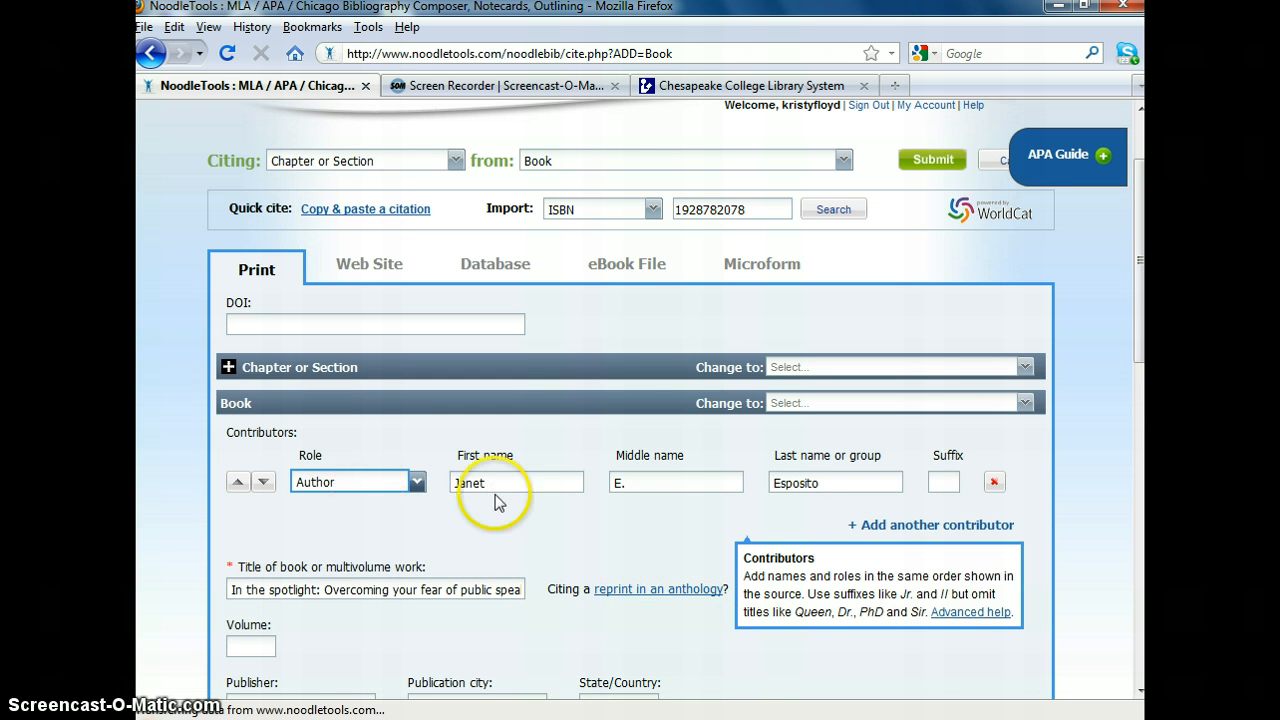
- Review the imported book details and clear the Edition field, since first editions are left blank
scroll(745, 657, "down", 4)
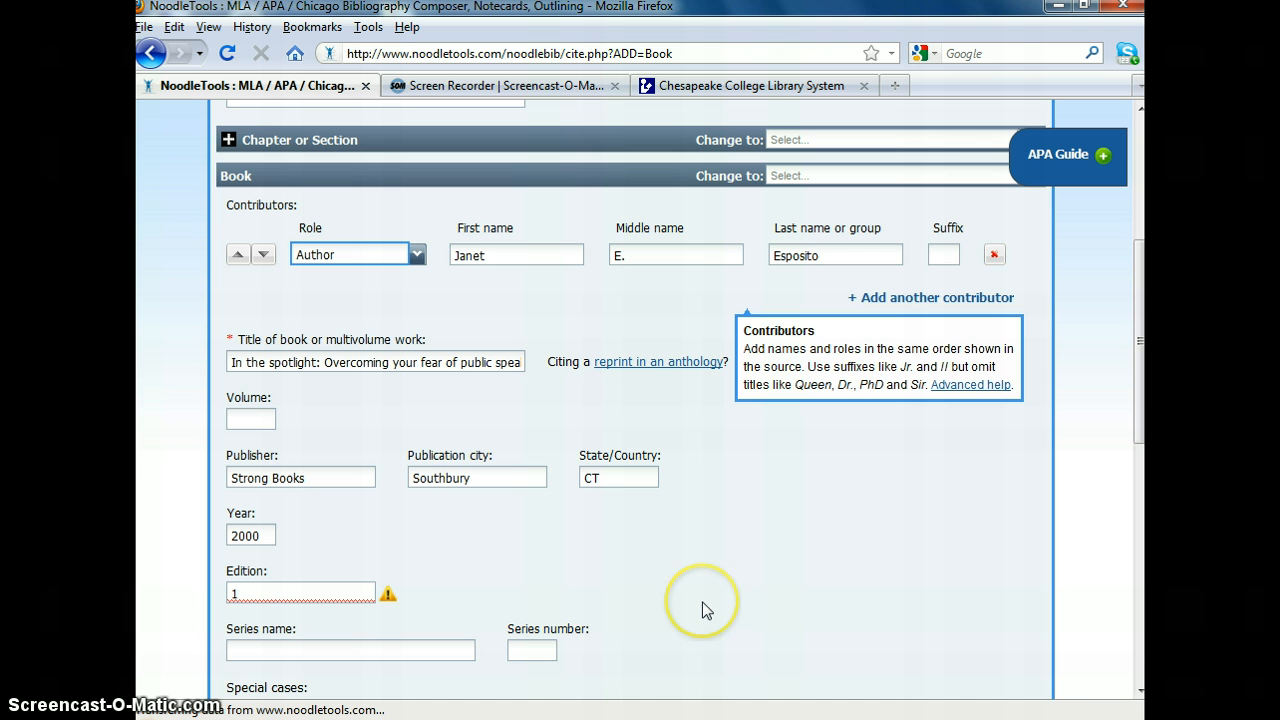
mouse_move(384, 603)
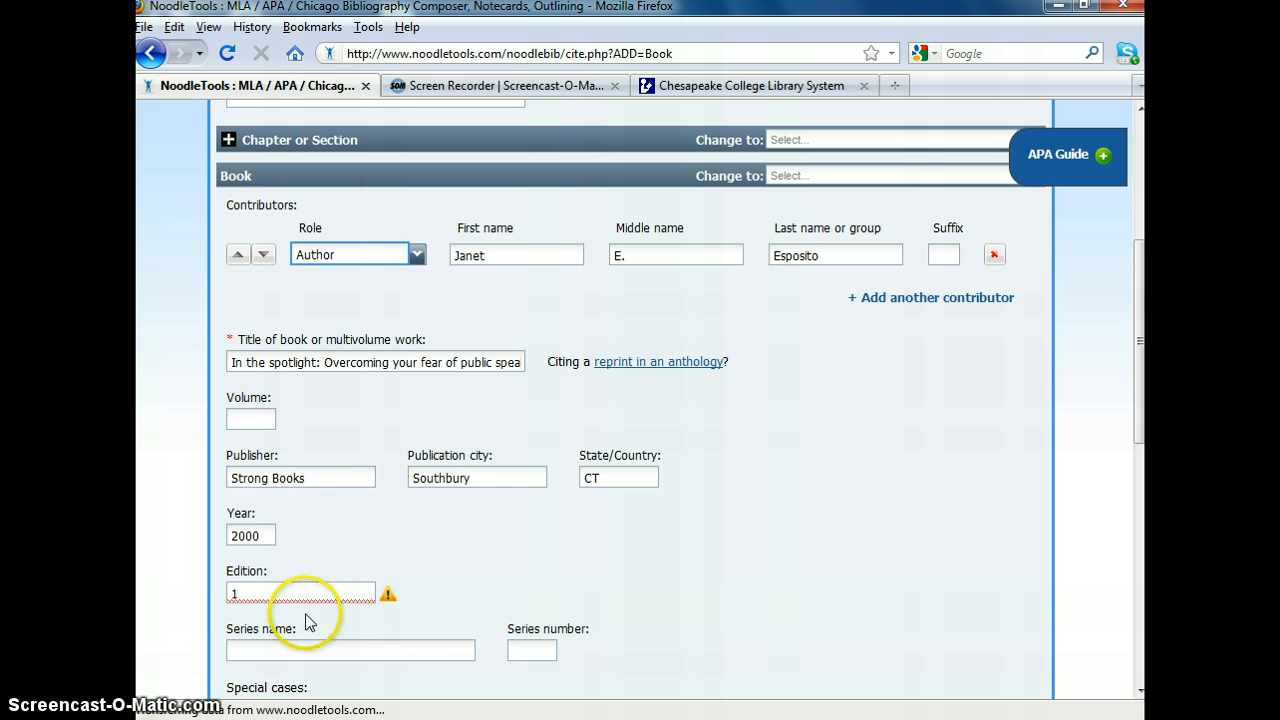
left_click(282, 590)
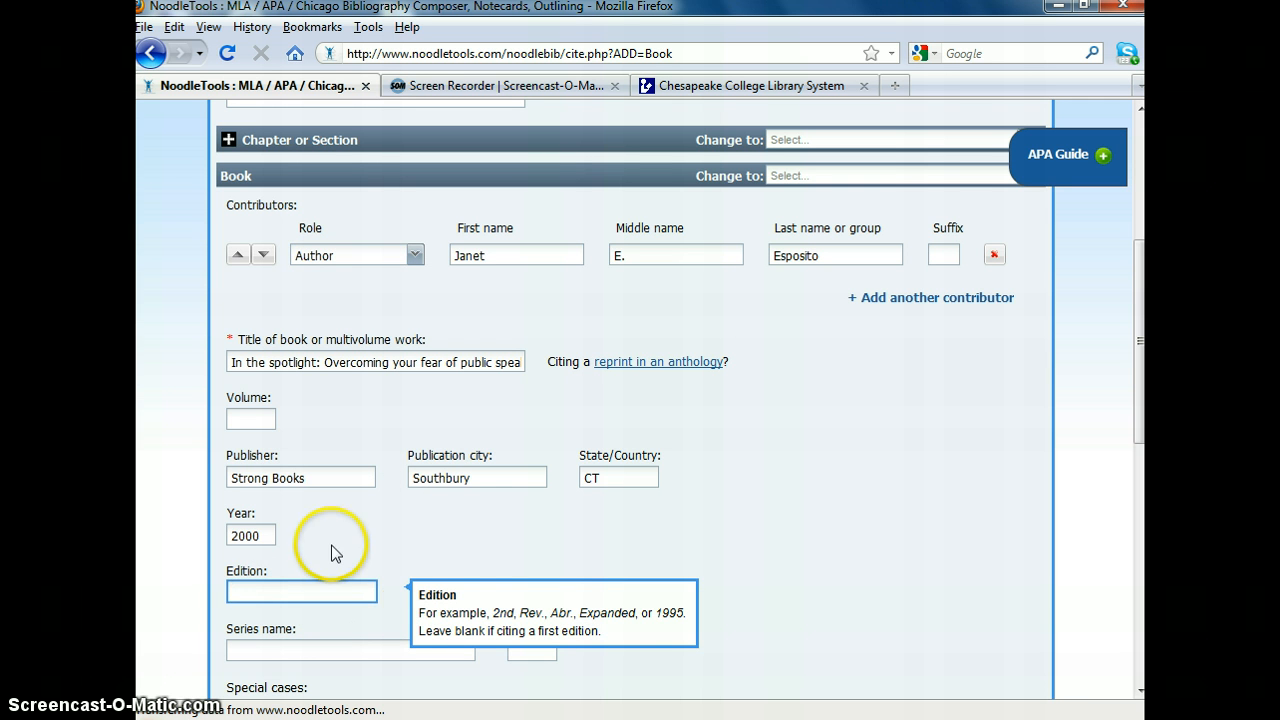
left_click(878, 506)
- Submit the book citation with an empty annotation, keeping the source included in the final references list
scroll(862, 518, "down", 4)
scroll(862, 518, "down", 2)
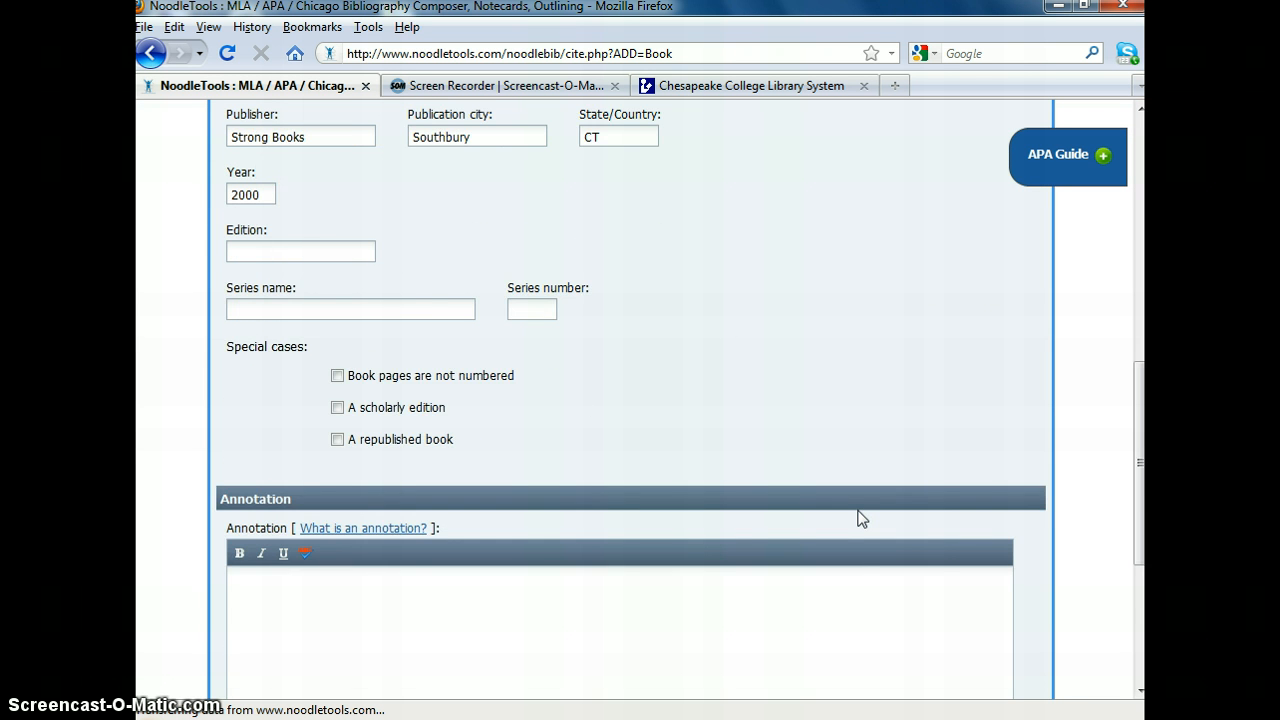
scroll(862, 518, "down", 2)
left_click(320, 494)
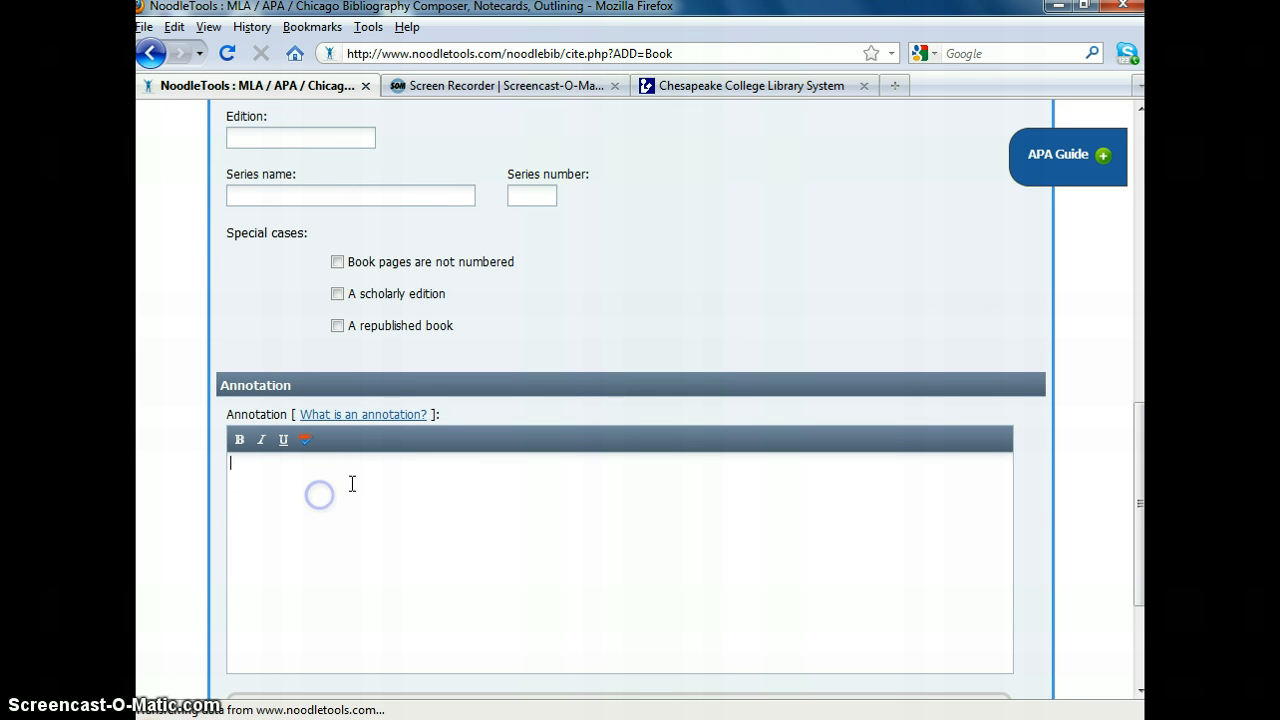
scroll(375, 483, "down", 4)
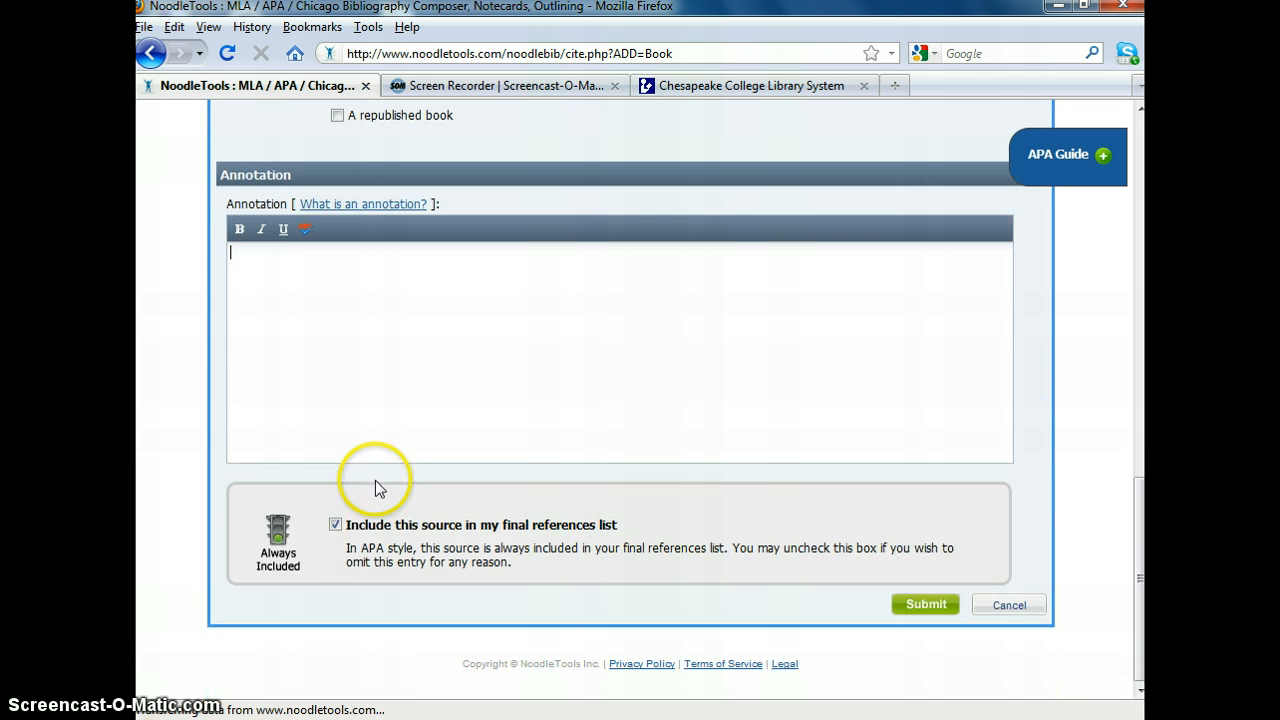
left_click(920, 606)
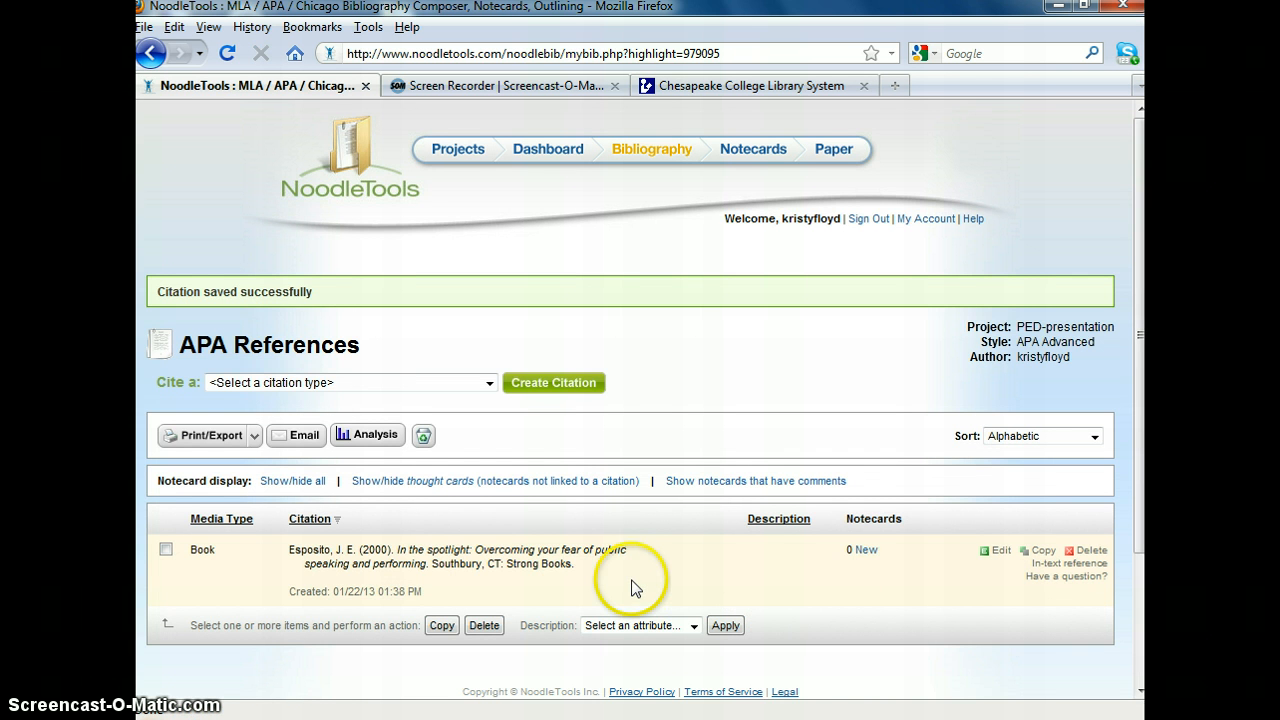
- Examine the saved APA citation and the references list's print and export options, closing them without exporting
left_click_drag(345, 593, 354, 603)
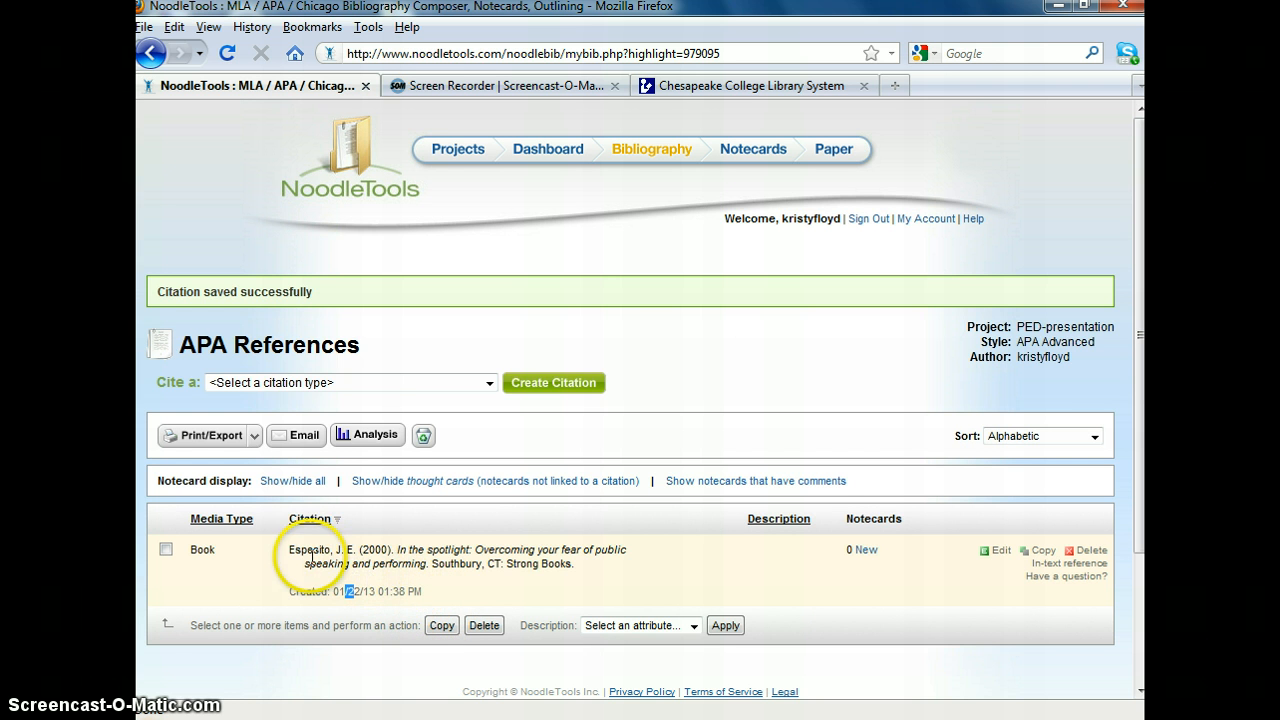
left_click(255, 437)
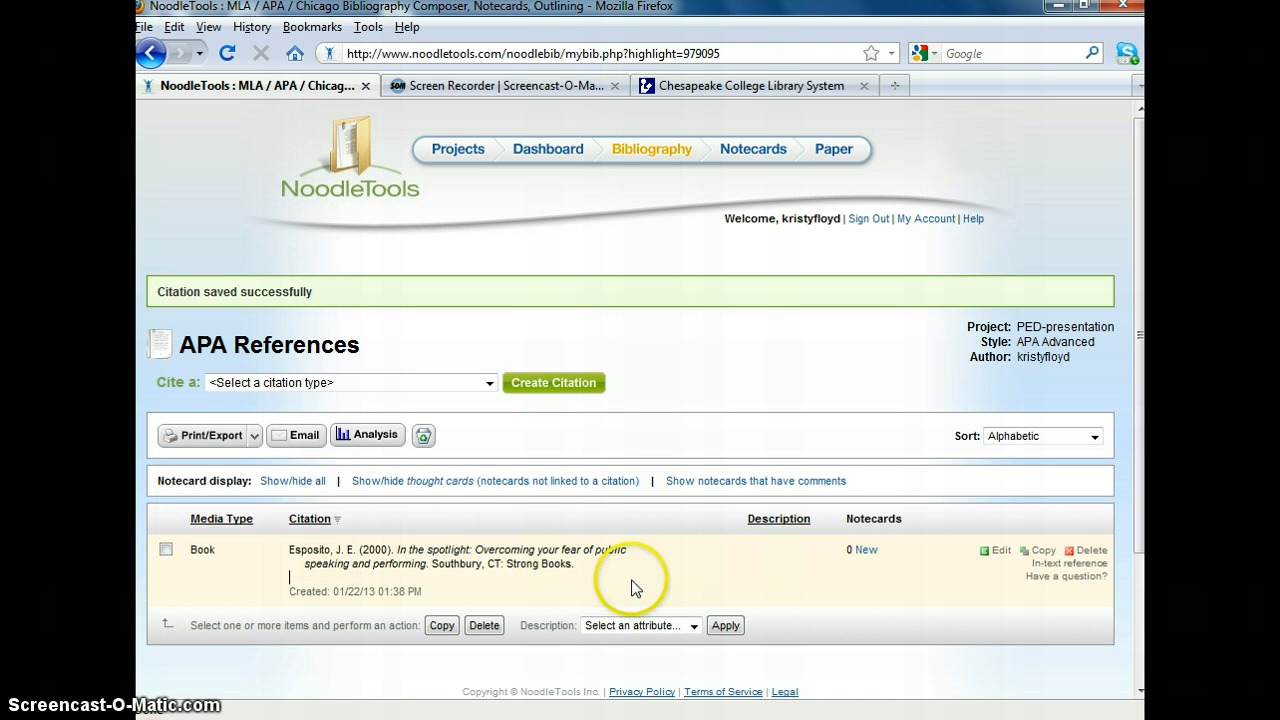
left_click(254, 440)
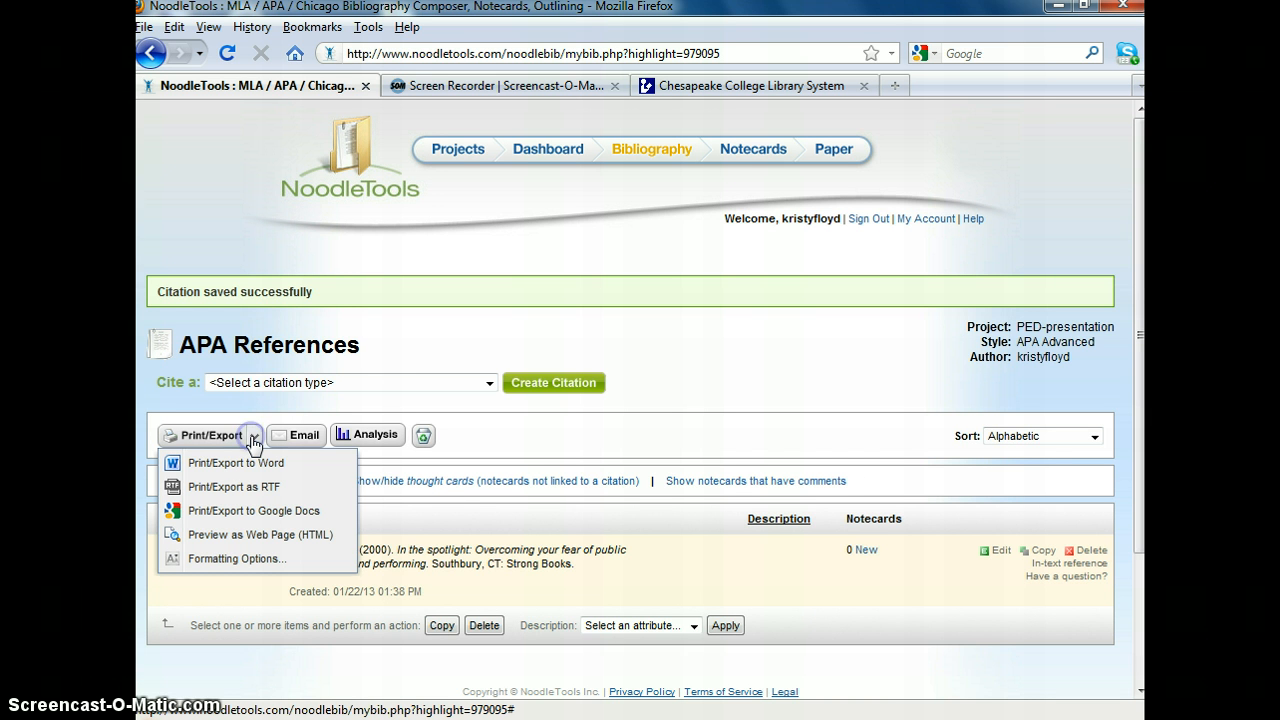
left_click(606, 557)
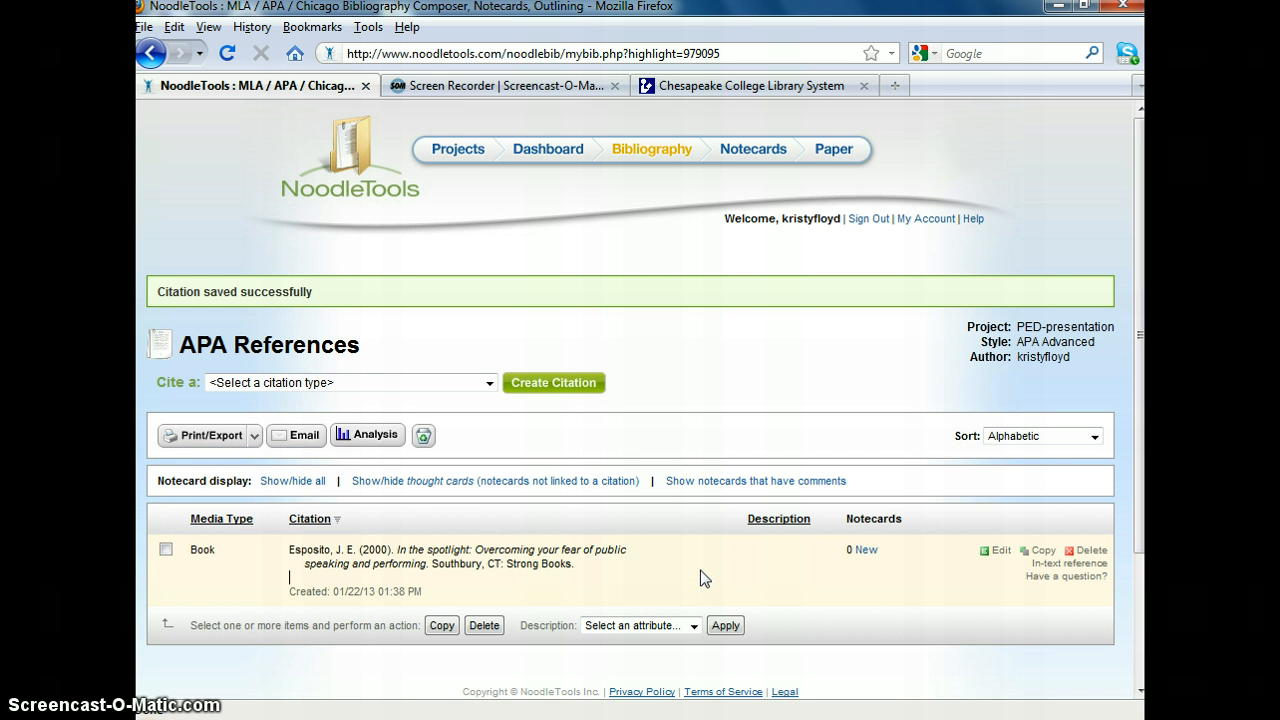